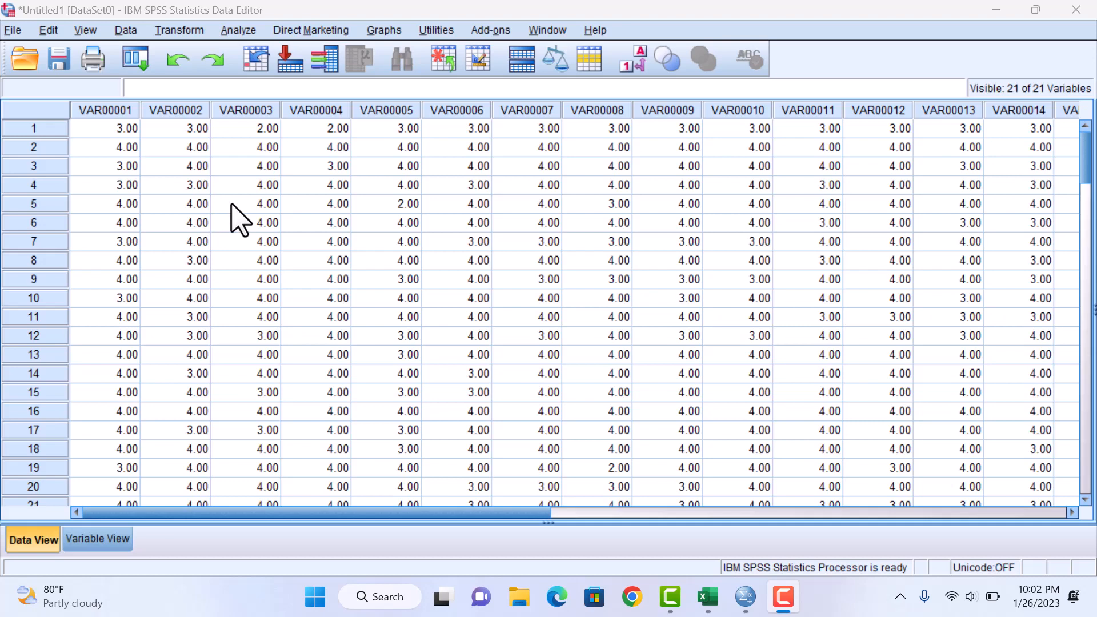
# - In the variable definitions, rename variables 1 to 5 as Kemudahan_1, Kemudahan_2, Kemudahan_3, Kemudahan_4 and Kemudahan_5
pyautogui.click(95, 549)
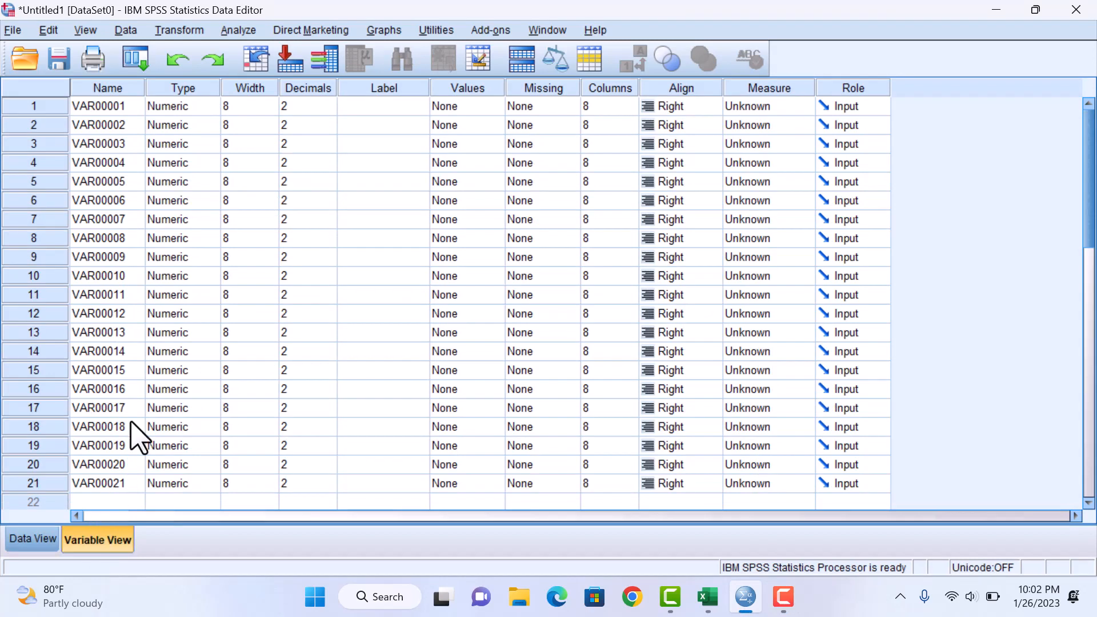
pyautogui.click(121, 116)
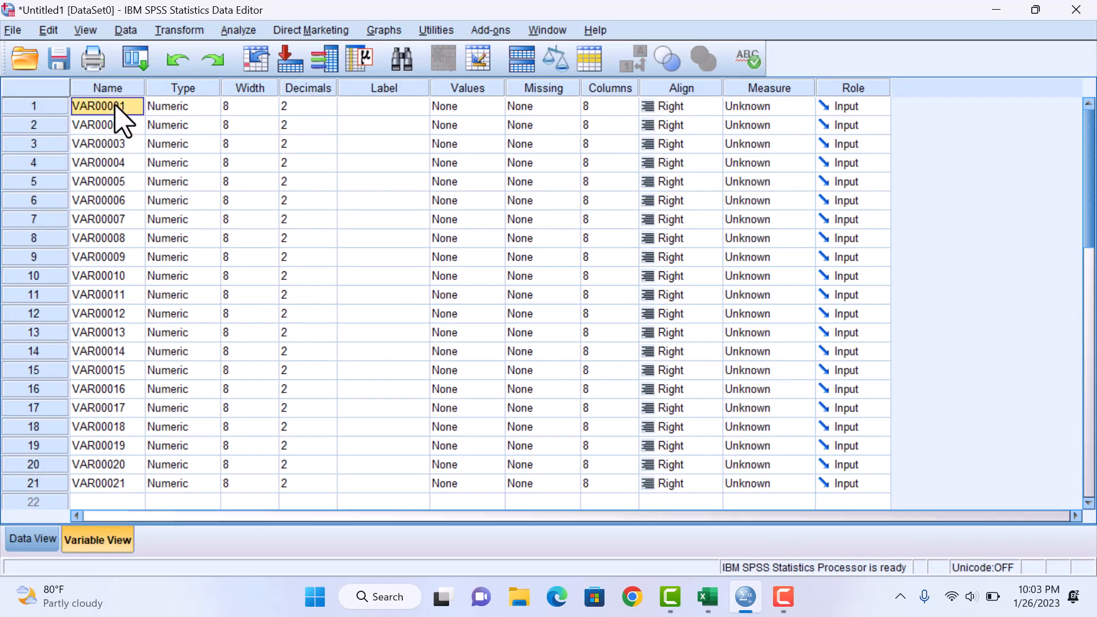
pyautogui.write('Kemudahan_1')
pyautogui.press('Return')
pyautogui.write('Kemuda')
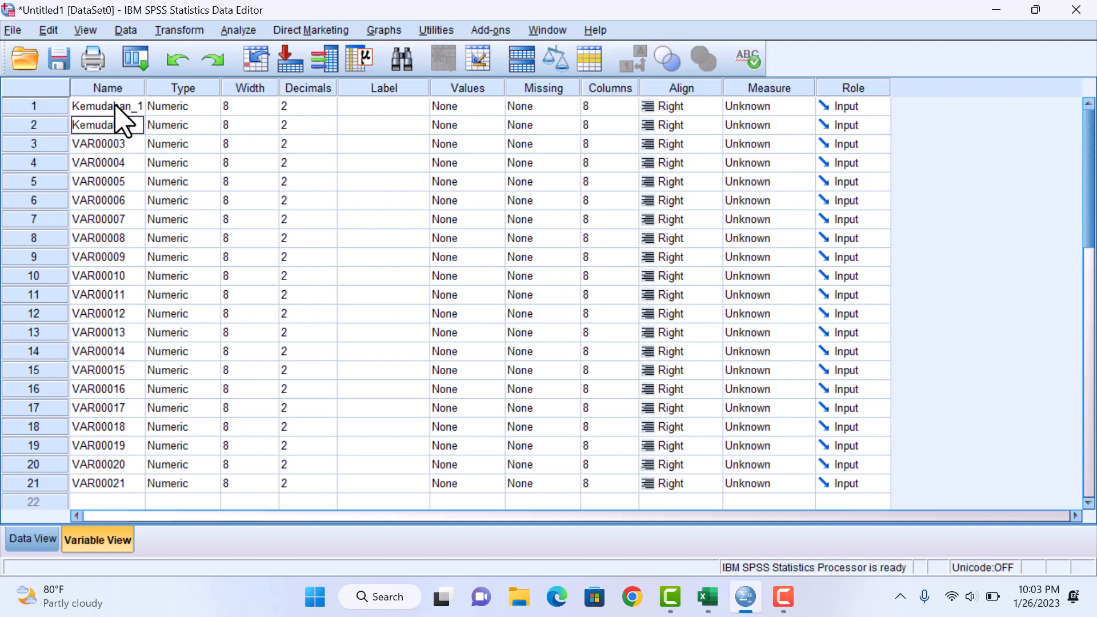
pyautogui.write('han_2')
pyautogui.press('Return')
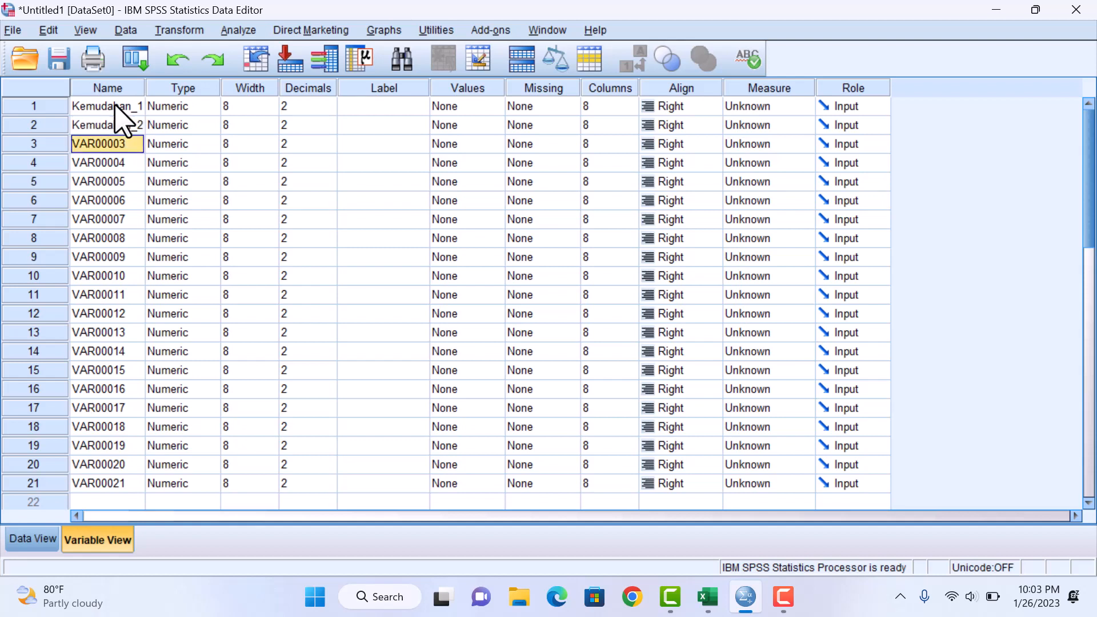
pyautogui.write('Kemudahan')
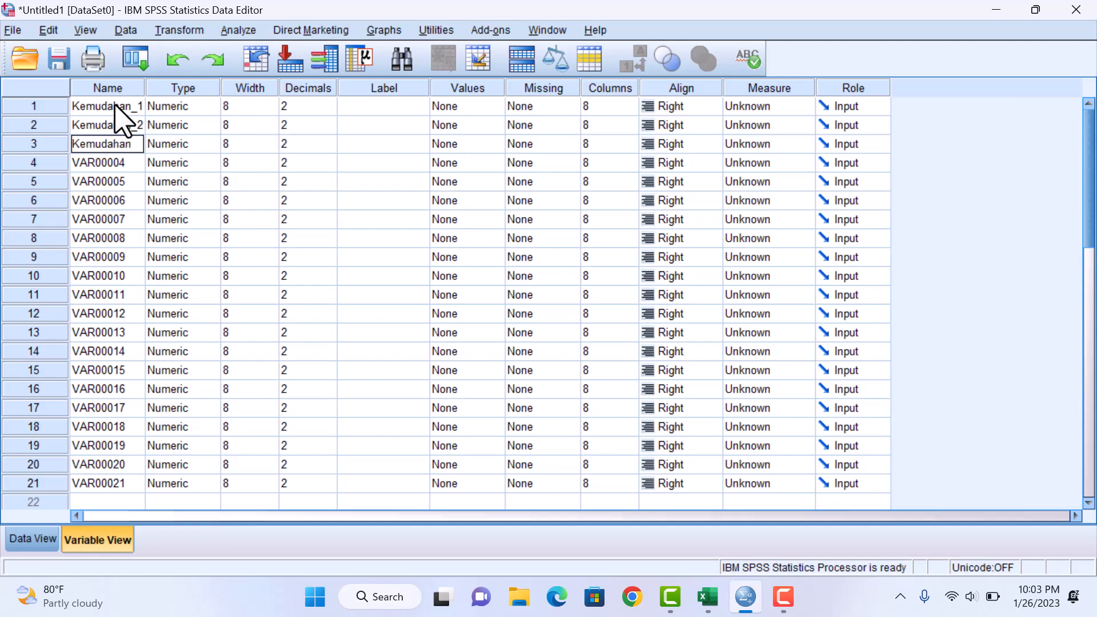
pyautogui.write('_3')
pyautogui.press('Return')
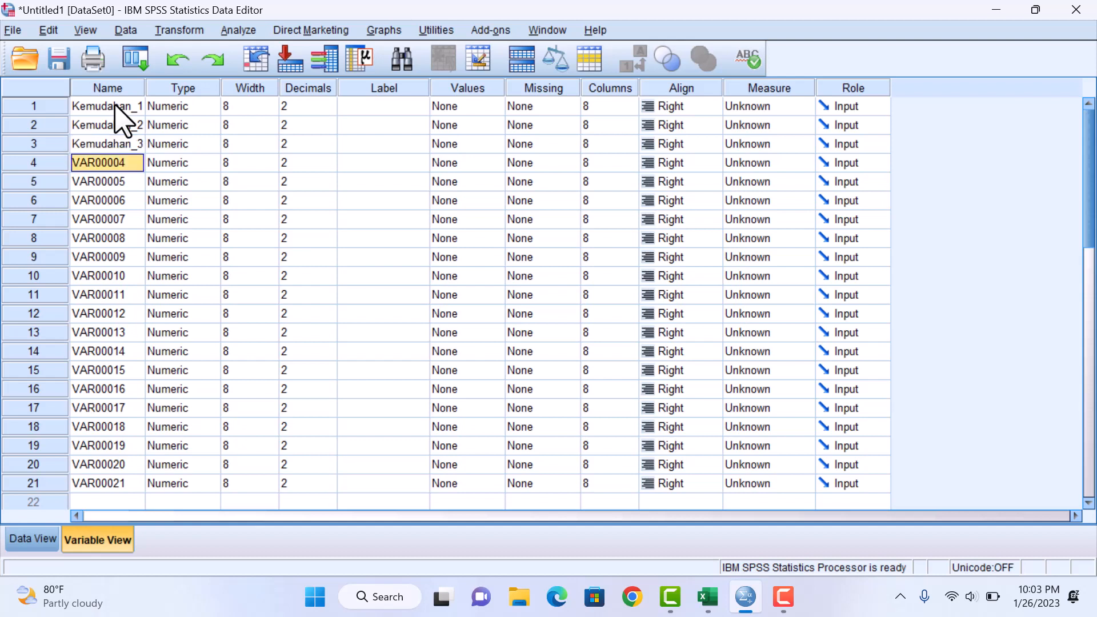
pyautogui.write('Kemudahan')
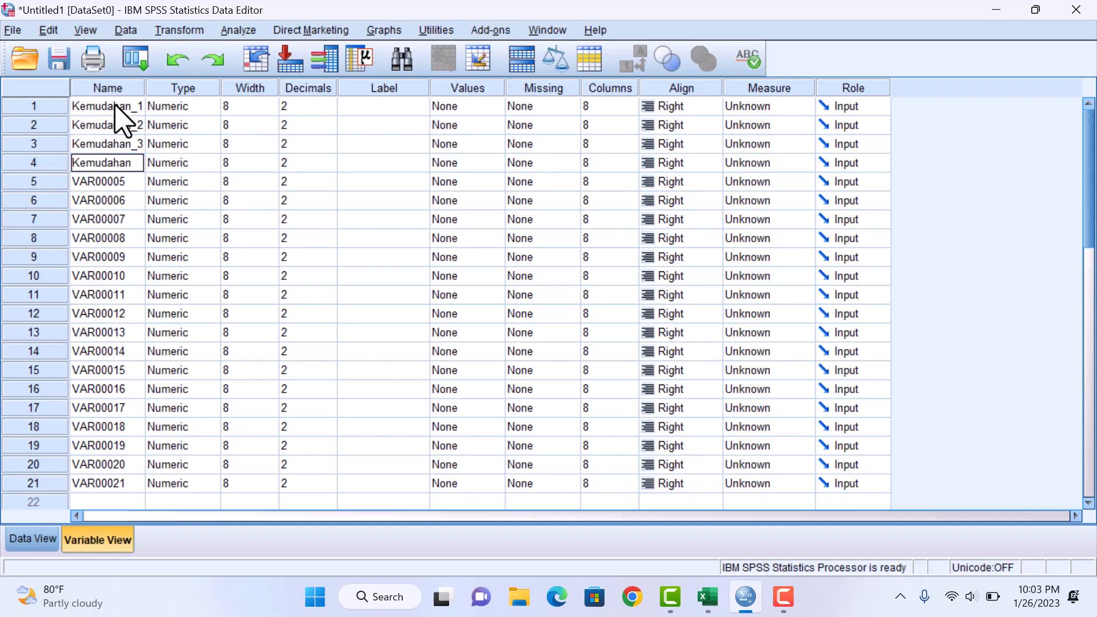
pyautogui.write('_4')
pyautogui.press('Return')
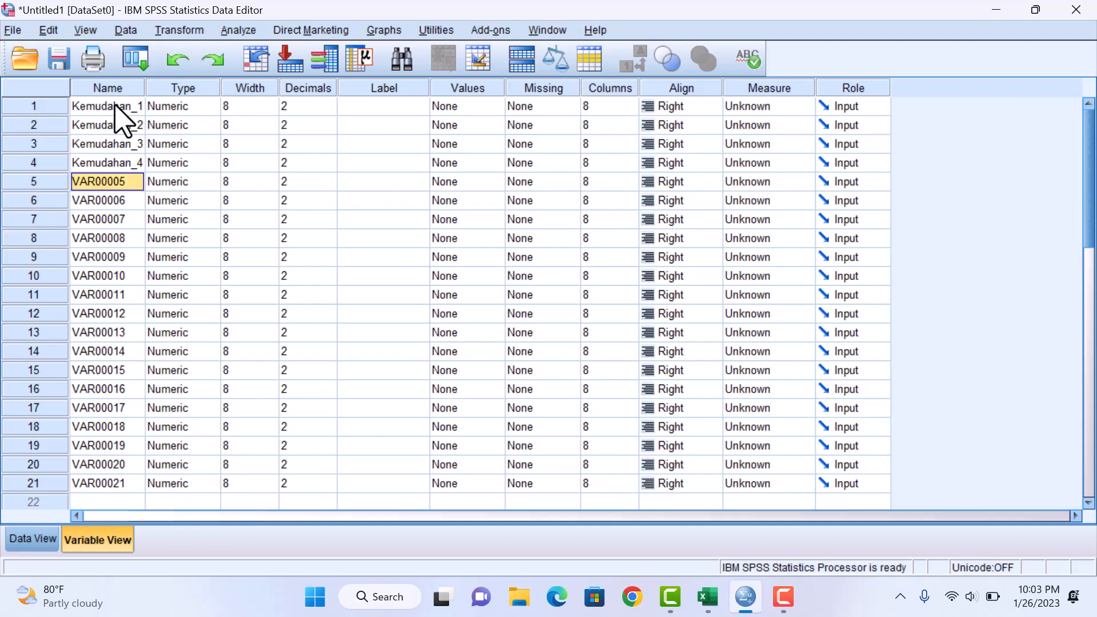
pyautogui.write('Kemud')
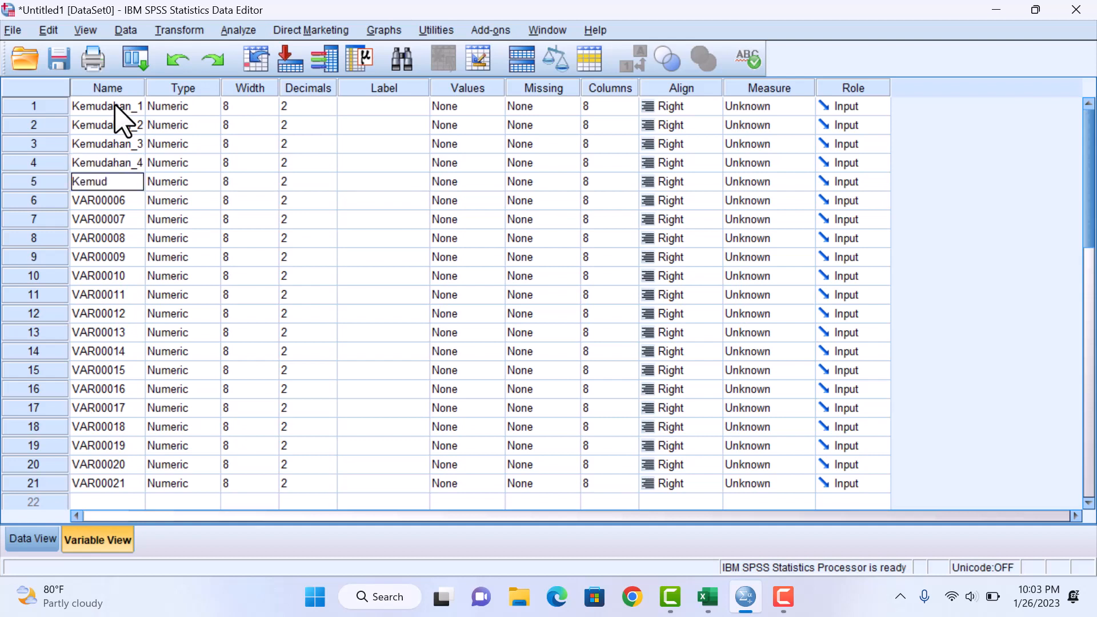
pyautogui.write('ahan_5')
pyautogui.press('Return')
# - Rename variables 6 to 10 as Kenyamanan_1, Kenyamanan_2, Kenyamanan_3, Kenyamanan_4 and Kenyamanan_5
pyautogui.write('Keny')
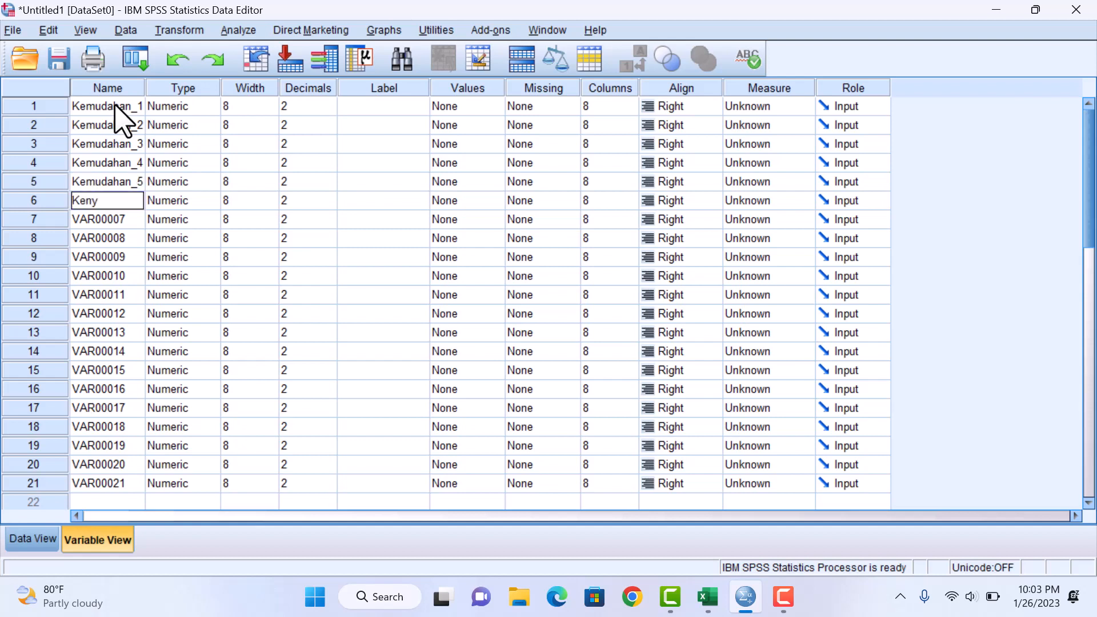
pyautogui.write('amanan_1')
pyautogui.press('Return')
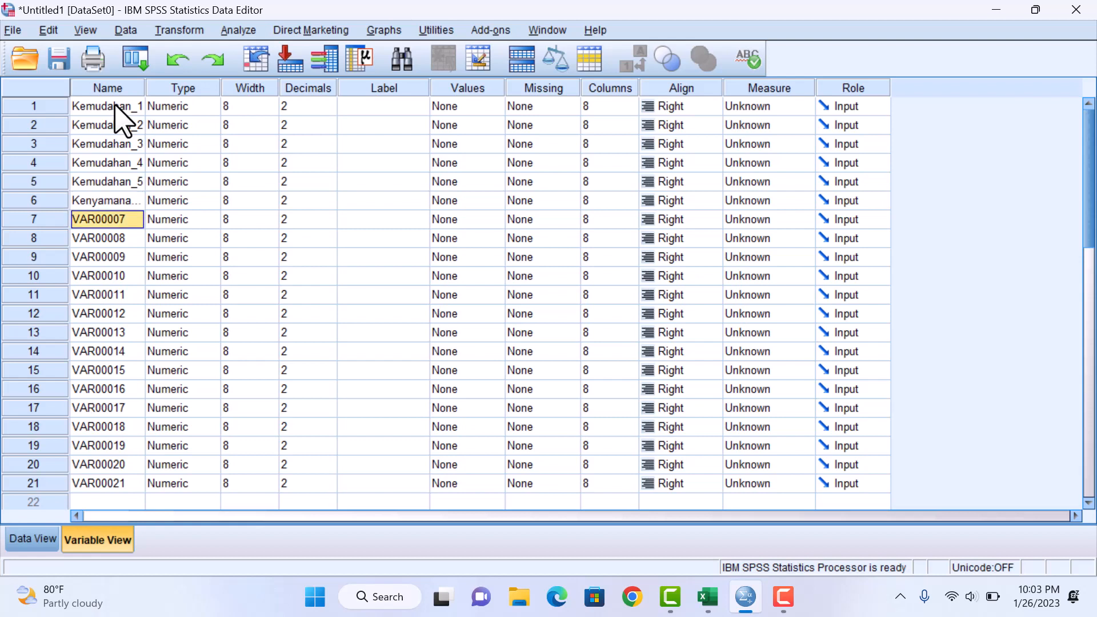
pyautogui.write('Kenyamana')
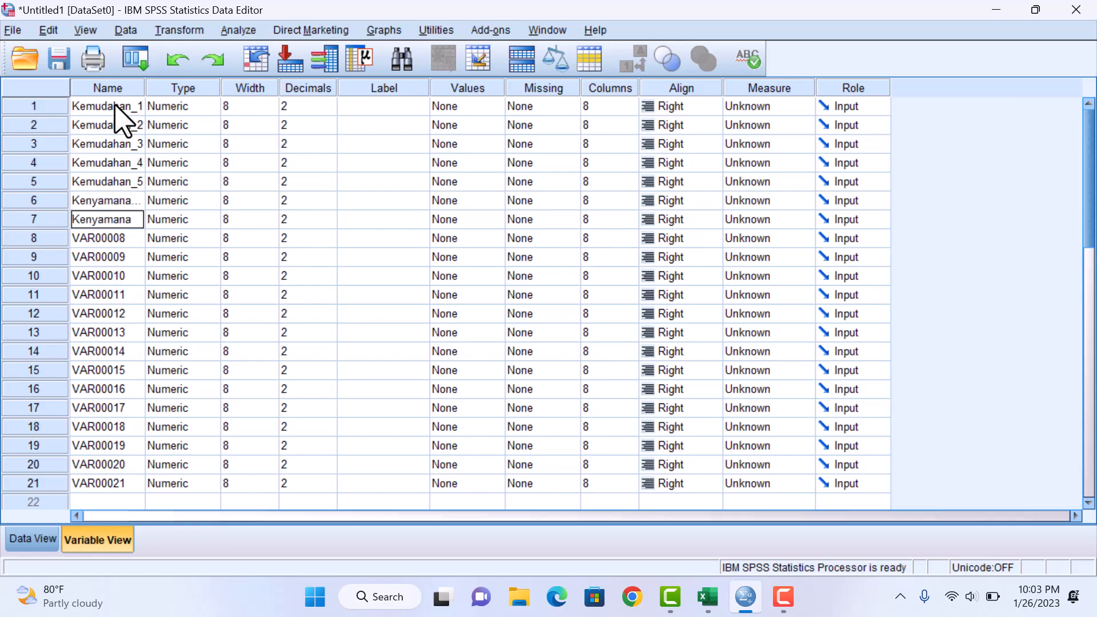
pyautogui.write('n_2')
pyautogui.press('Return')
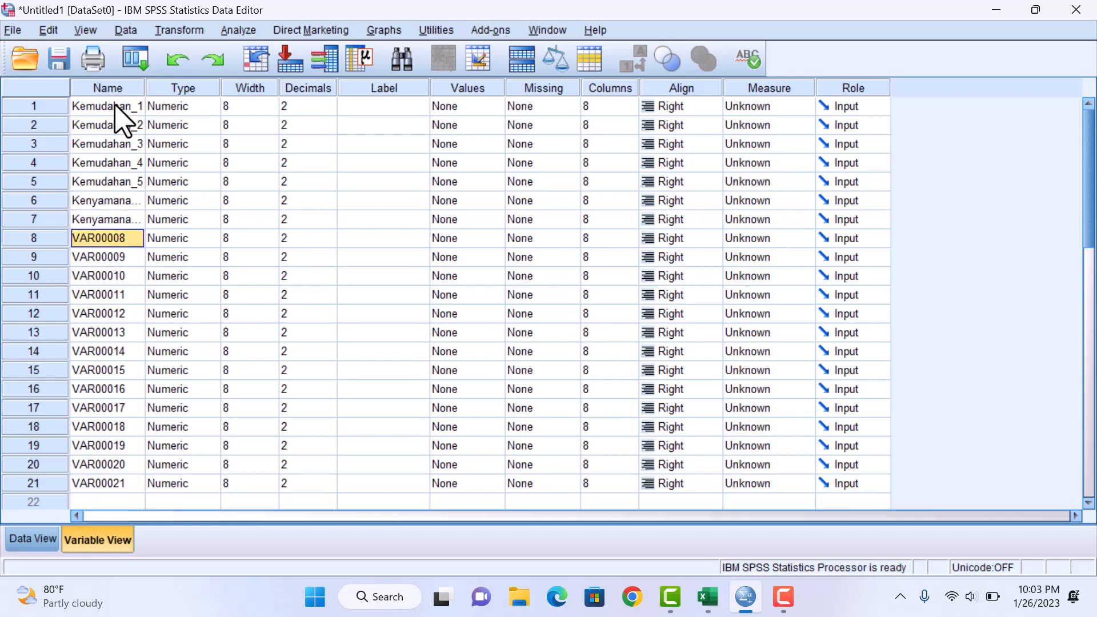
pyautogui.write('Kenyaman')
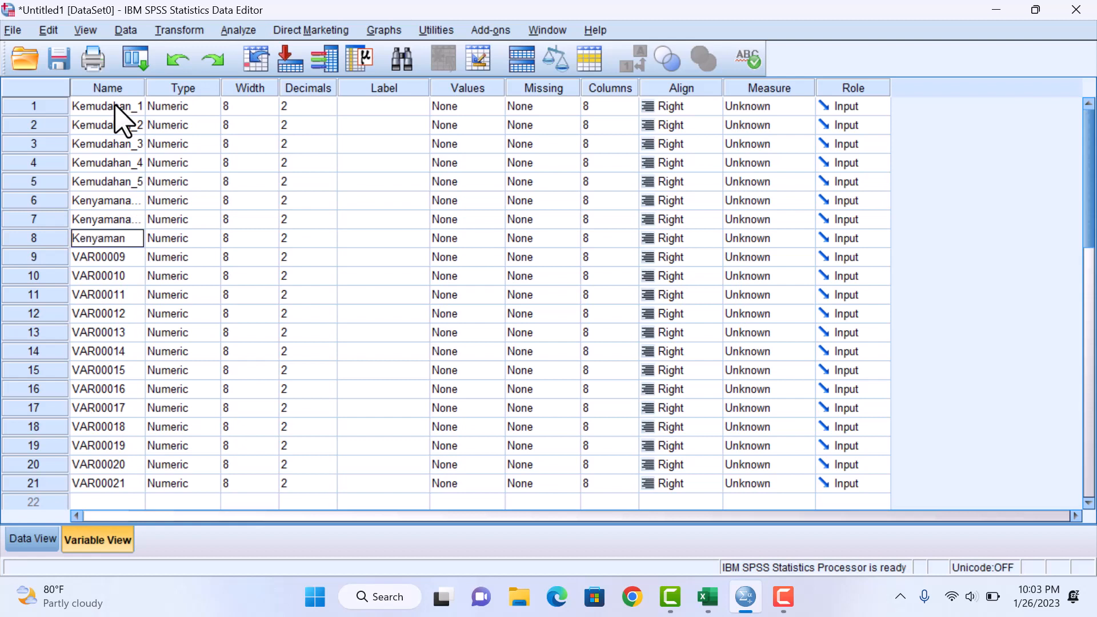
pyautogui.write('an_3')
pyautogui.press('Return')
pyautogui.write('Kenyam')
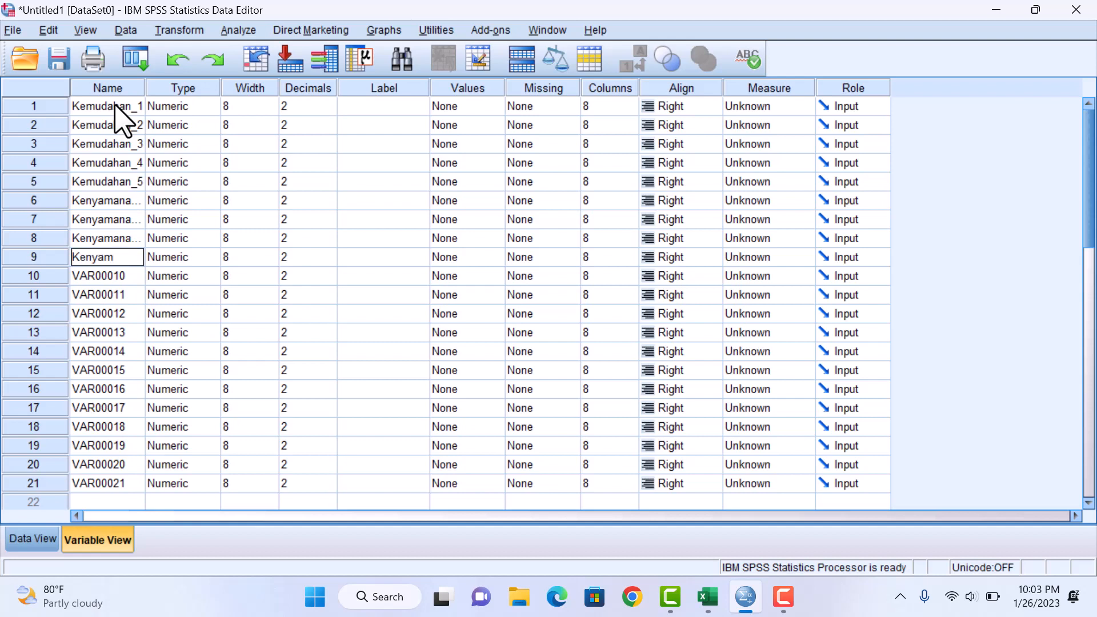
pyautogui.write('anan_4')
pyautogui.press('Return')
pyautogui.write('Kenya')
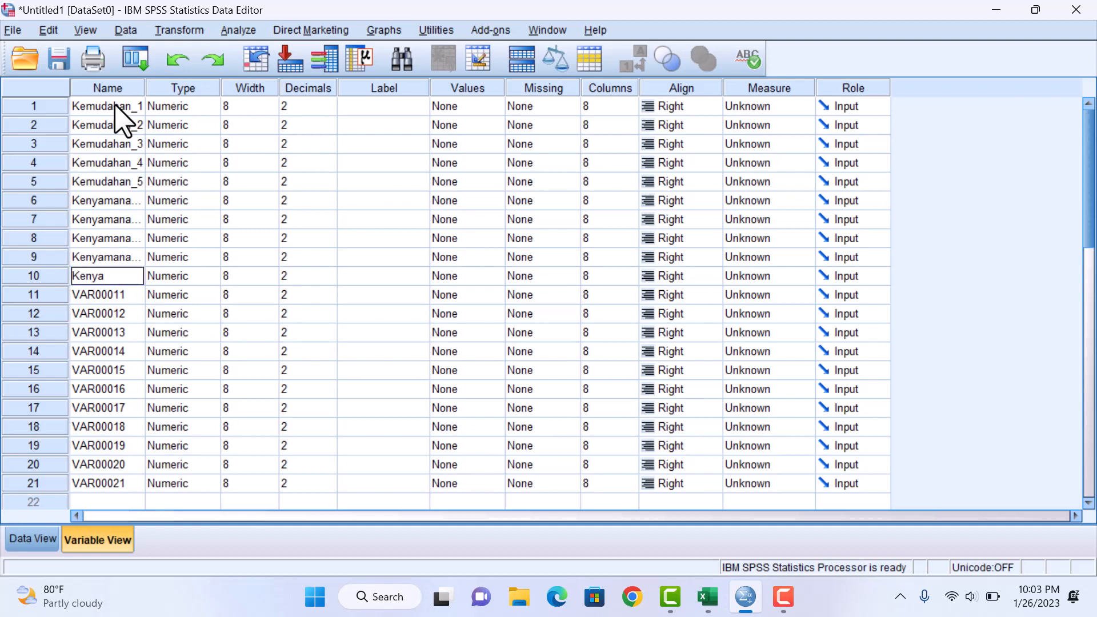
pyautogui.write('manan_5')
pyautogui.press('Return')
# - Rename variables 11 to 14 as Keamanan_1, Keamanan_2, Keamanan_3 and Keamanan_4
pyautogui.write('Kea')
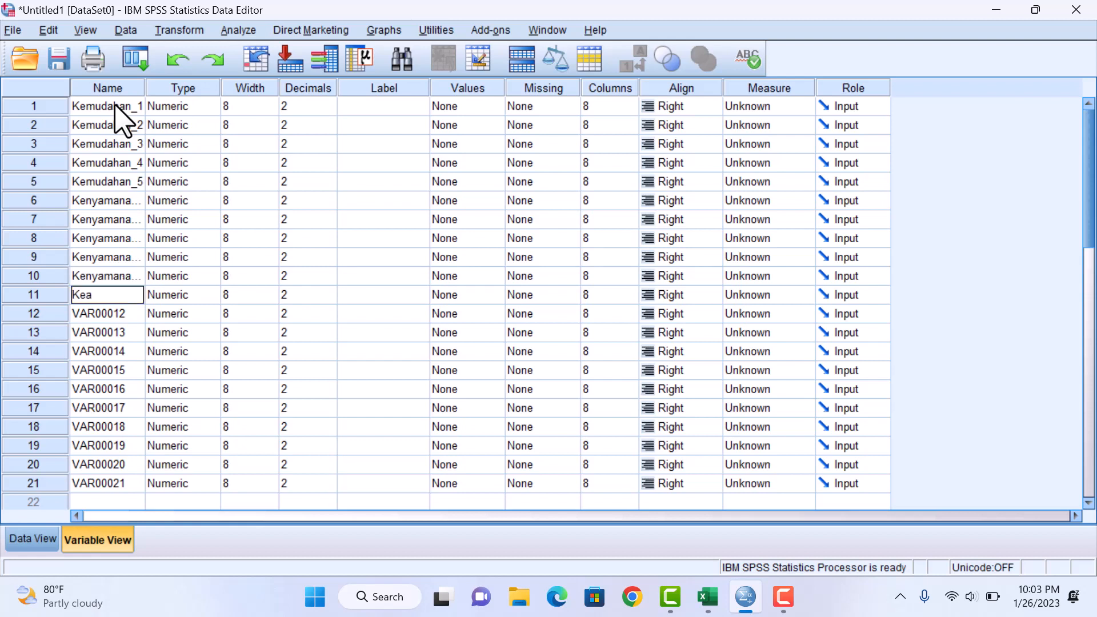
pyautogui.write('manan_1')
pyautogui.press('Return')
pyautogui.write('Kea')
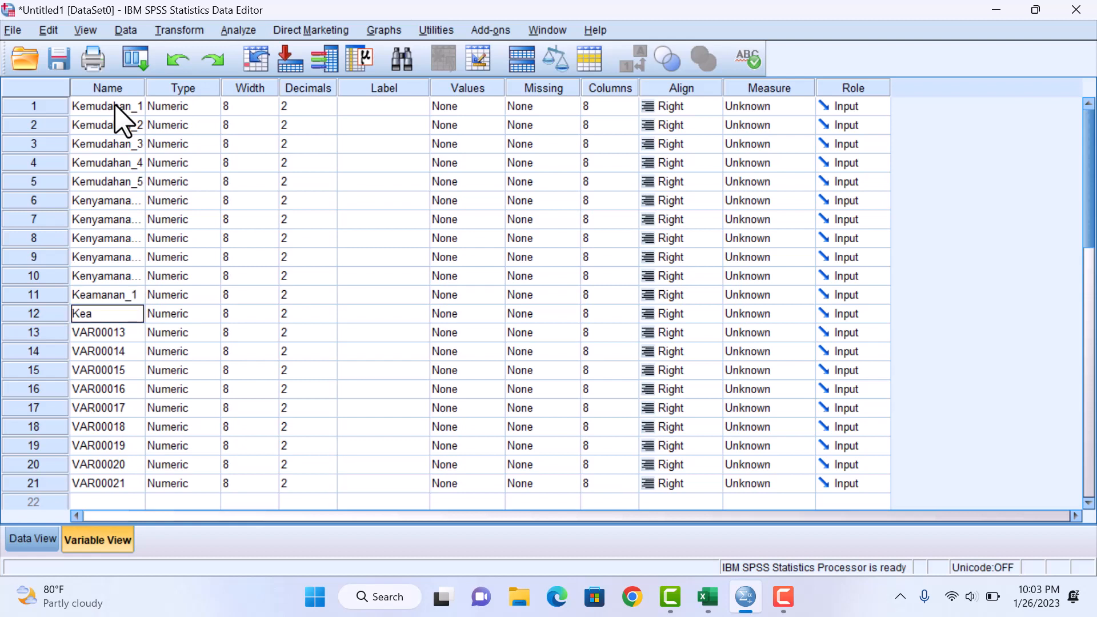
pyautogui.write('manan_2')
pyautogui.press('Return')
pyautogui.write('K')
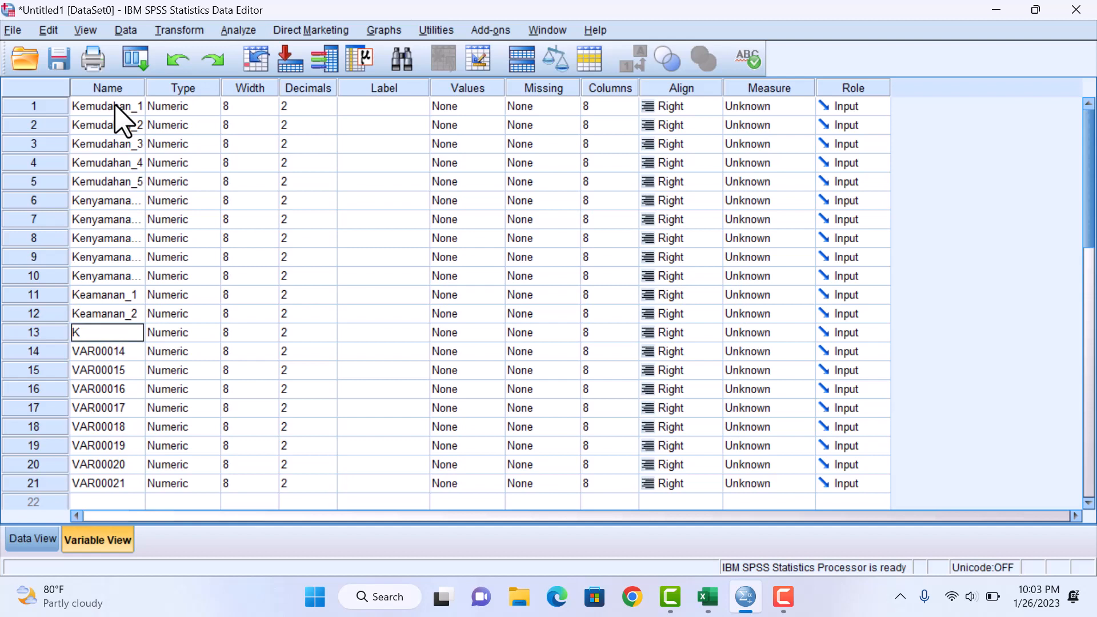
pyautogui.write('eamanan_3')
pyautogui.press('Return')
pyautogui.write('Kem')
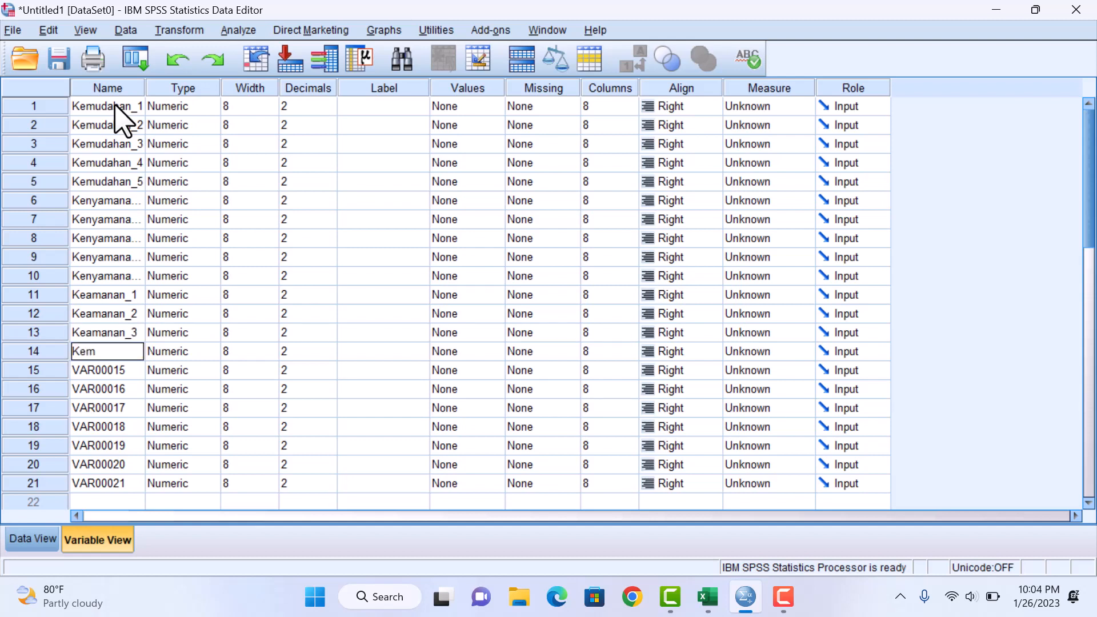
pyautogui.press('BackSpace')
pyautogui.write('amanan_4')
pyautogui.press('Return')
# - Rename variables 15 to 17 as Kepuasan_1, Kepuasan_2 and Kepuasan_3
pyautogui.write('Kepua')
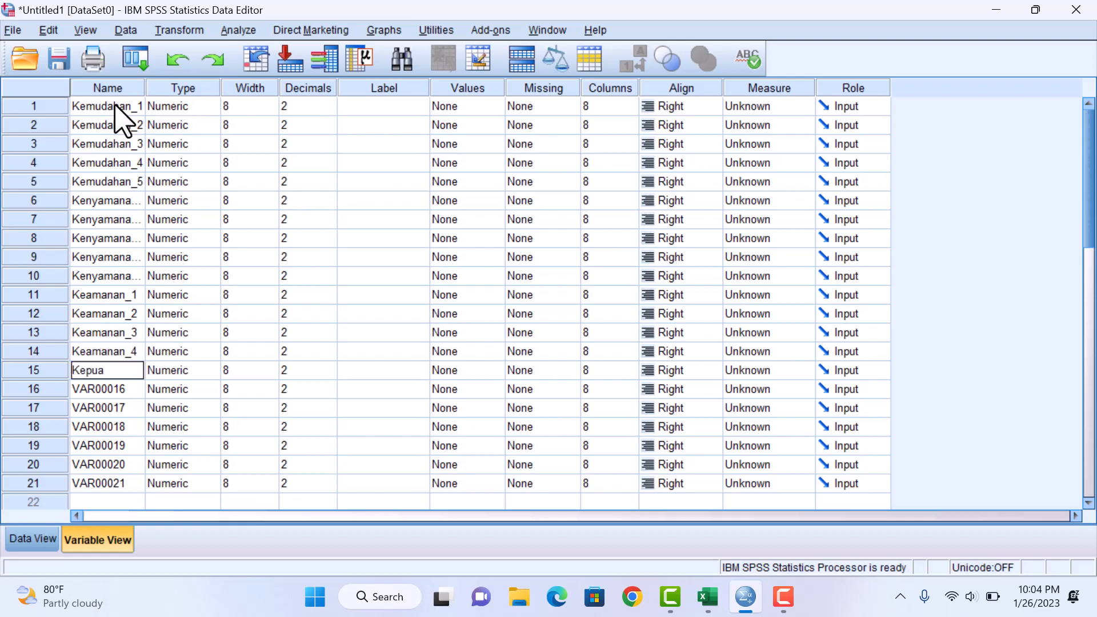
pyautogui.write('san_1')
pyautogui.press('Return')
pyautogui.write('Kepuasan')
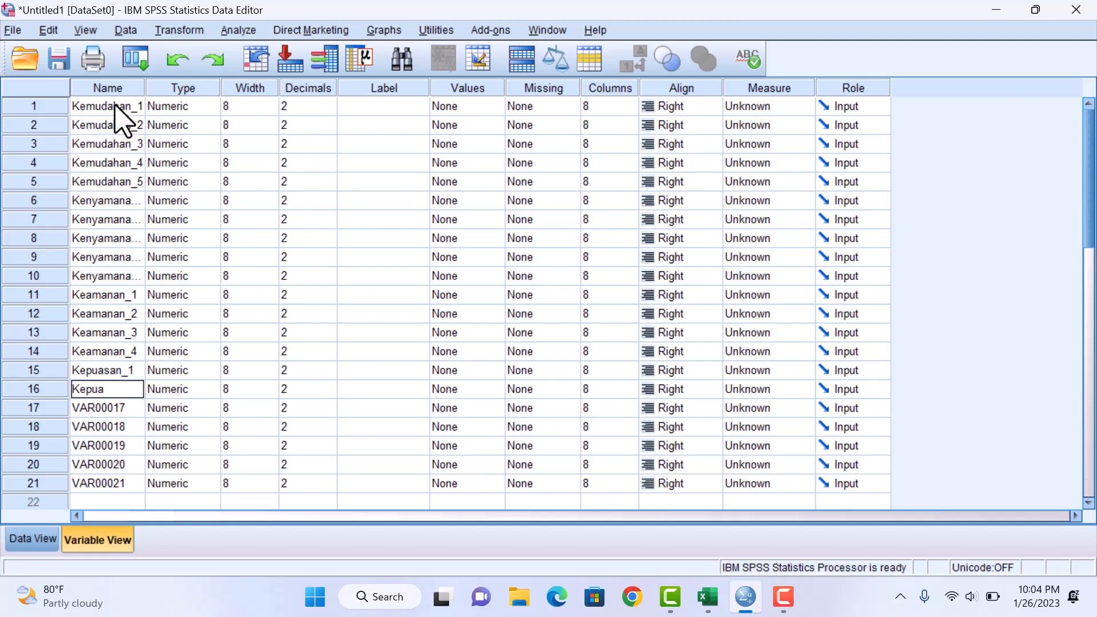
pyautogui.write('_2')
pyautogui.press('Return')
pyautogui.write('Kepuasan')
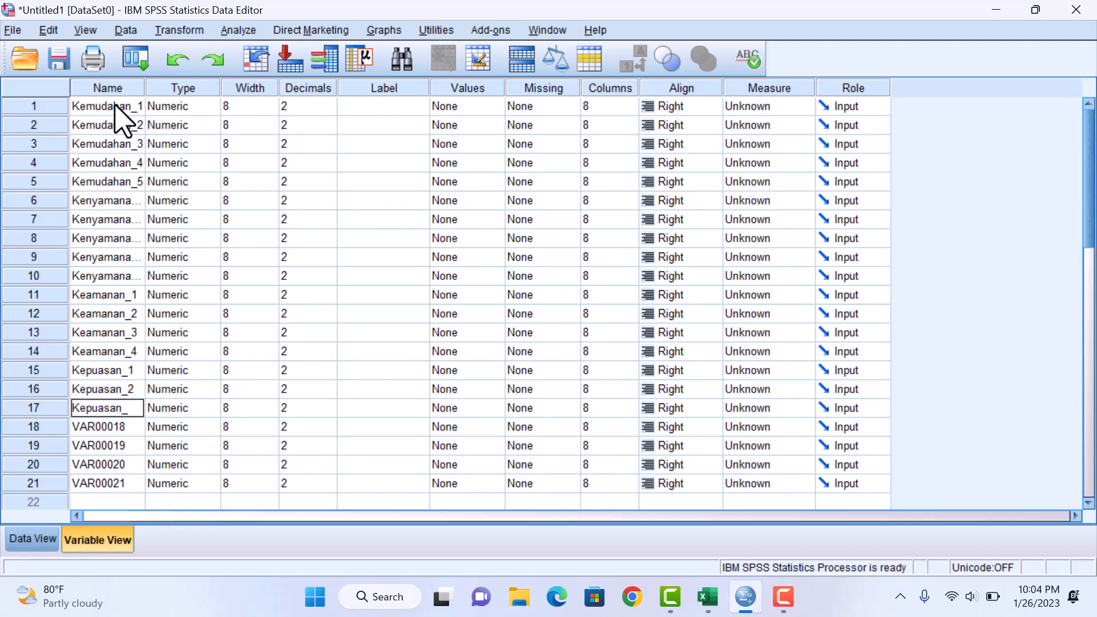
pyautogui.write('_3')
pyautogui.press('Return')
# - Rename variables 18 to 21 as Total_Kemudahan, Total_Kenyamanan, Total_Keamanan and Totak_Kepuasan, and return to the data values
pyautogui.write('T')
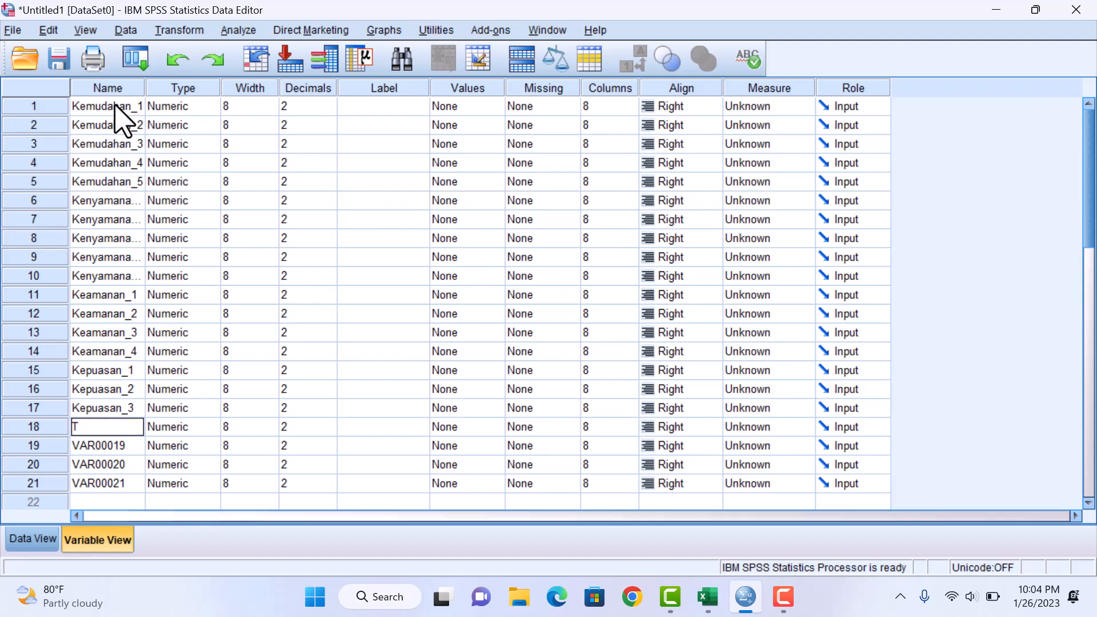
pyautogui.write('ota')
pyautogui.write('l_Kemudahan')
pyautogui.press('Return')
pyautogui.write('Total')
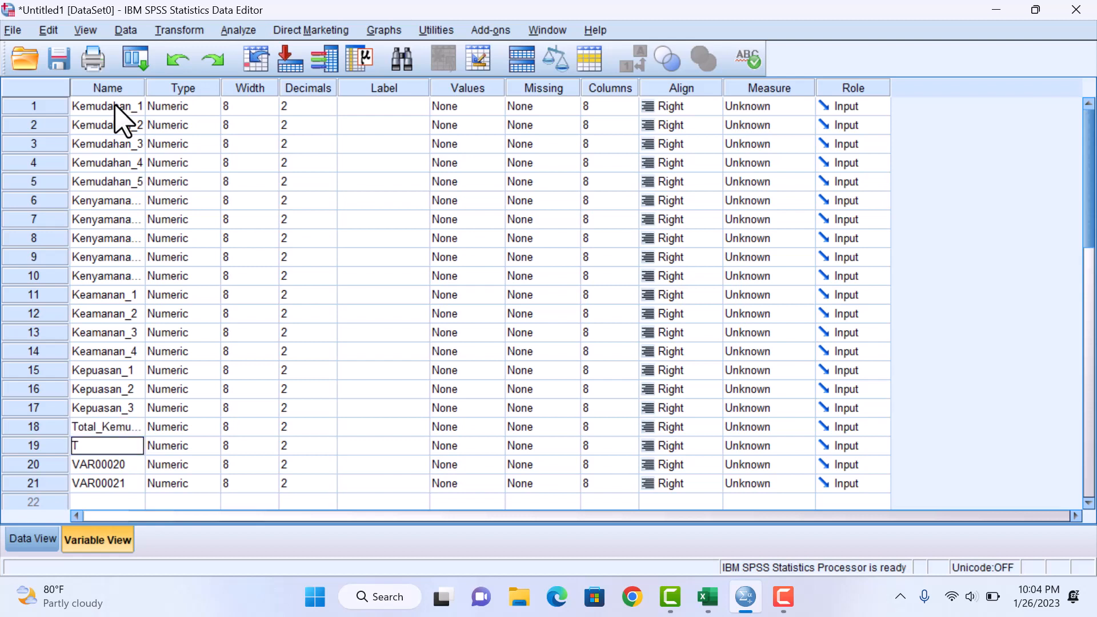
pyautogui.write('_Kenyamanan')
pyautogui.press('Return')
pyautogui.write('To')
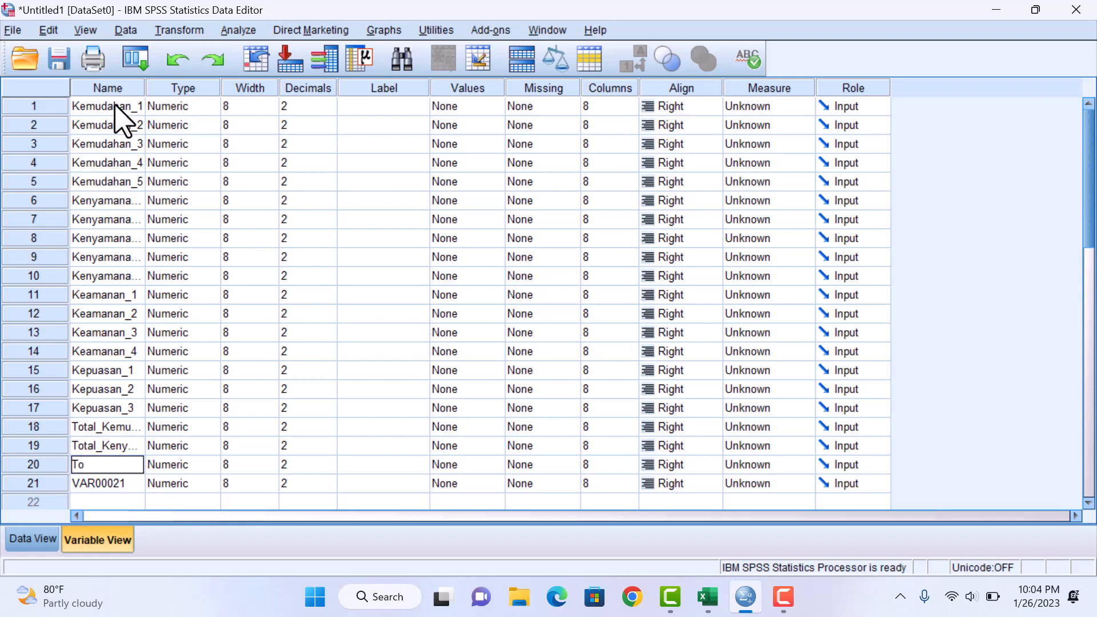
pyautogui.write('tal_Keamanan')
pyautogui.press('Return')
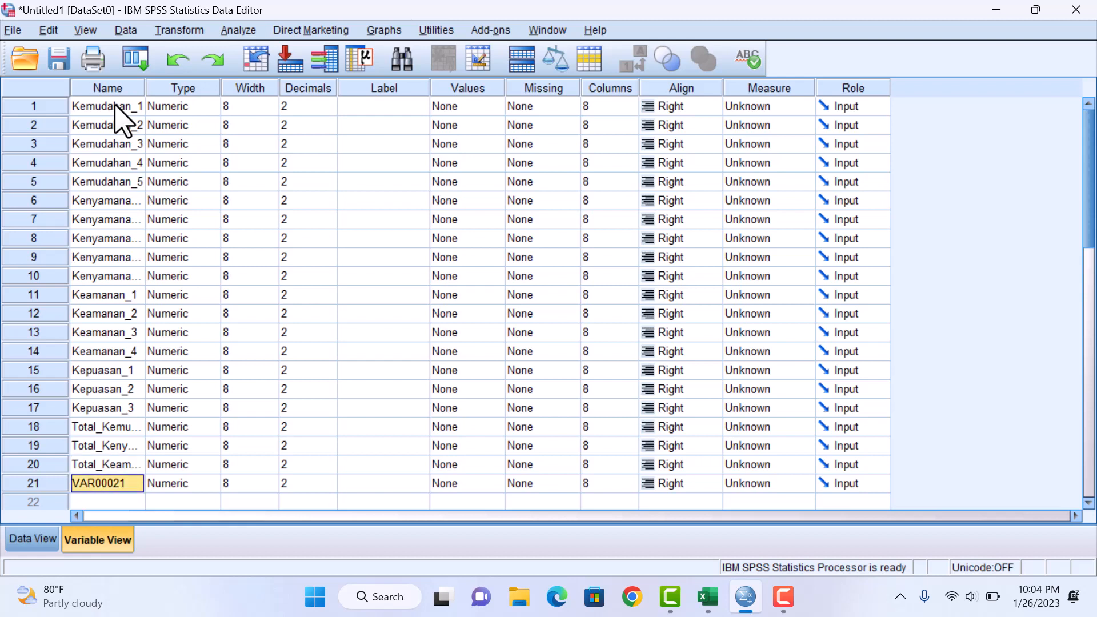
pyautogui.write('Totak')
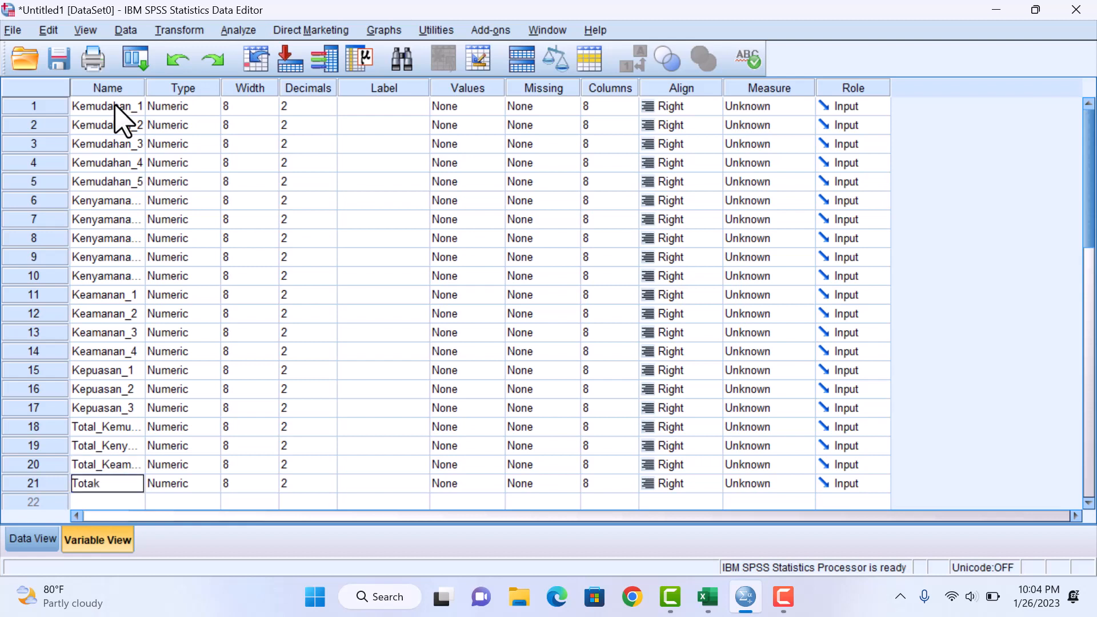
pyautogui.write('_Kepuasan')
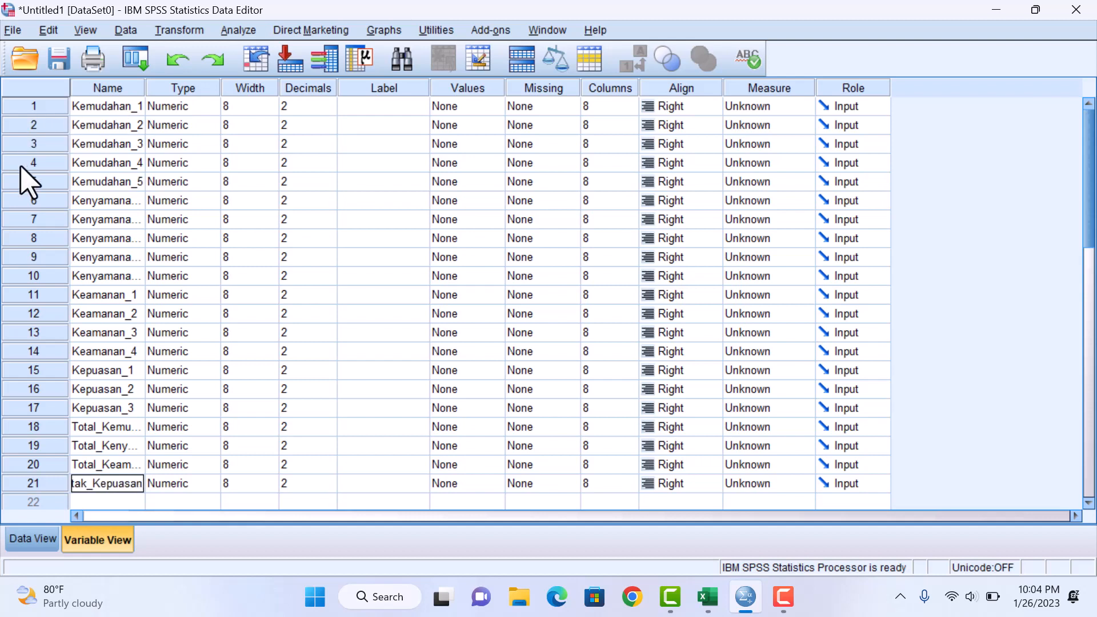
pyautogui.click(33, 539)
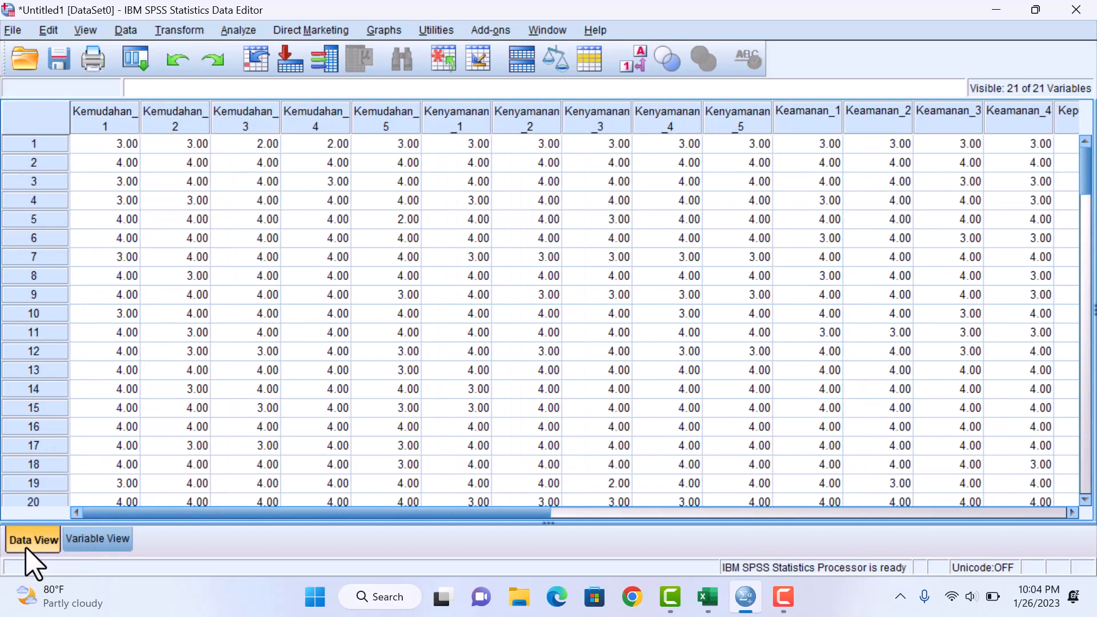
# - Set up a bivariate correlation analysis with Kemudahan_1 to Kemudahan_5 as the variables
pyautogui.click(247, 33)
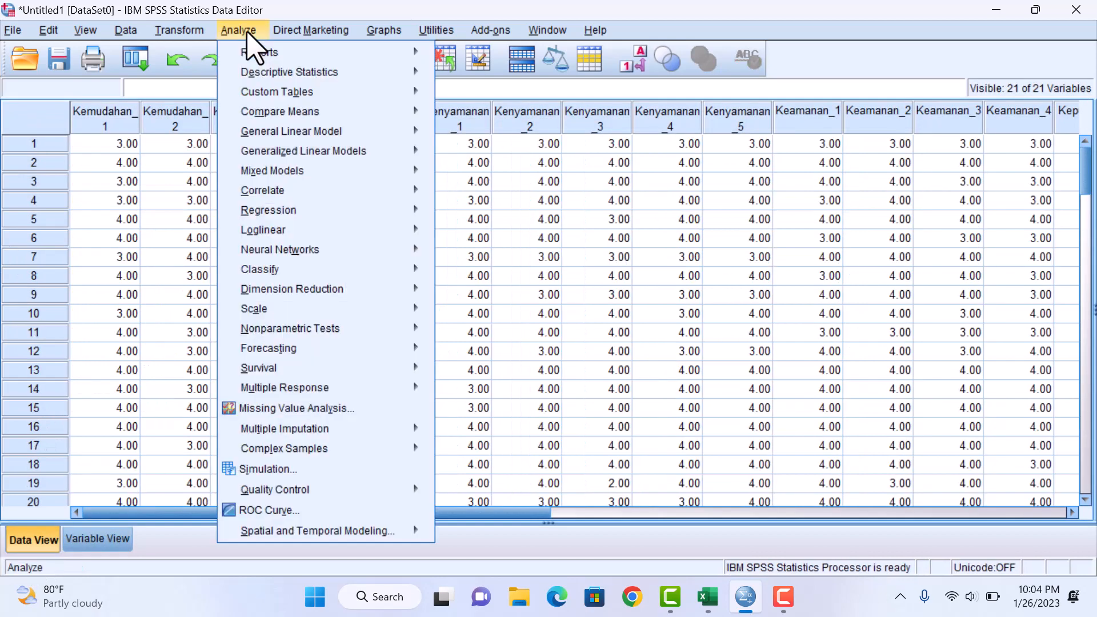
pyautogui.moveTo(272, 172)
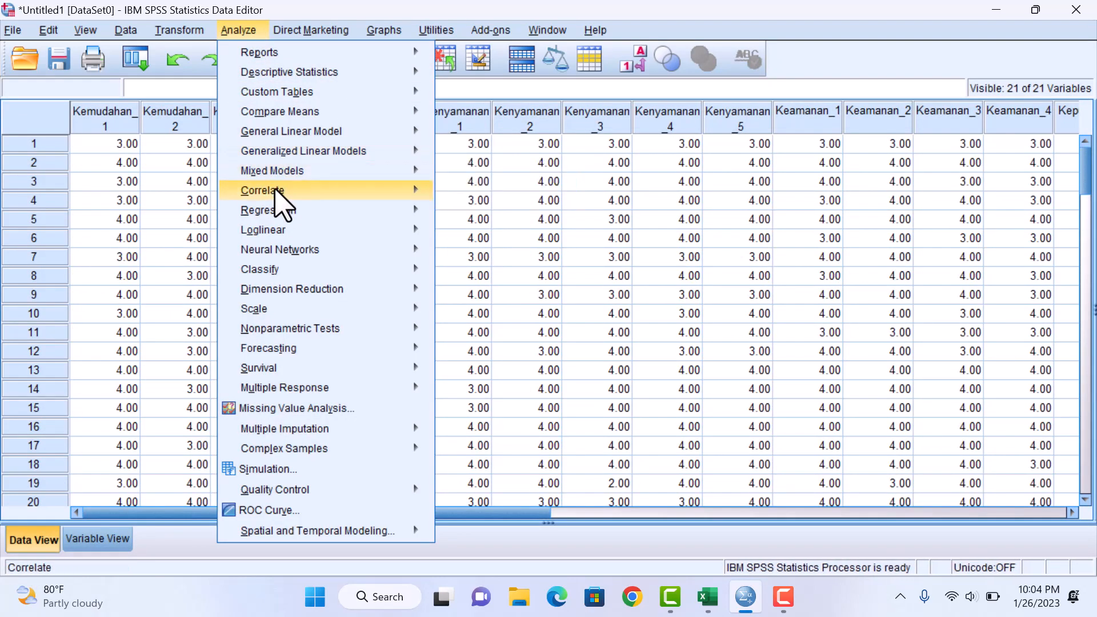
pyautogui.moveTo(282, 201)
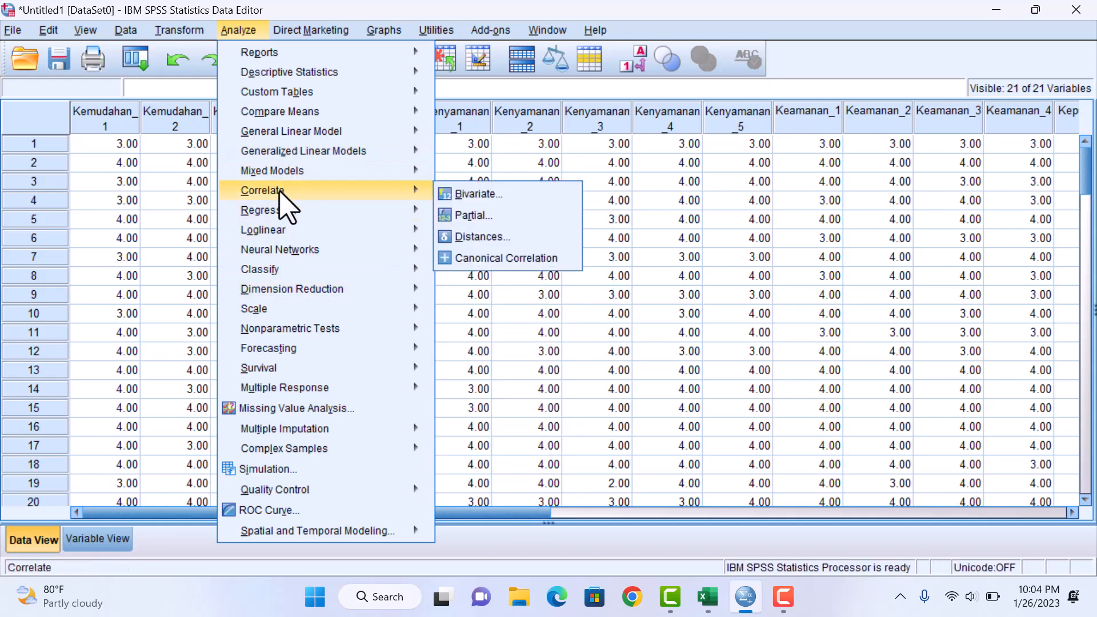
pyautogui.click(466, 196)
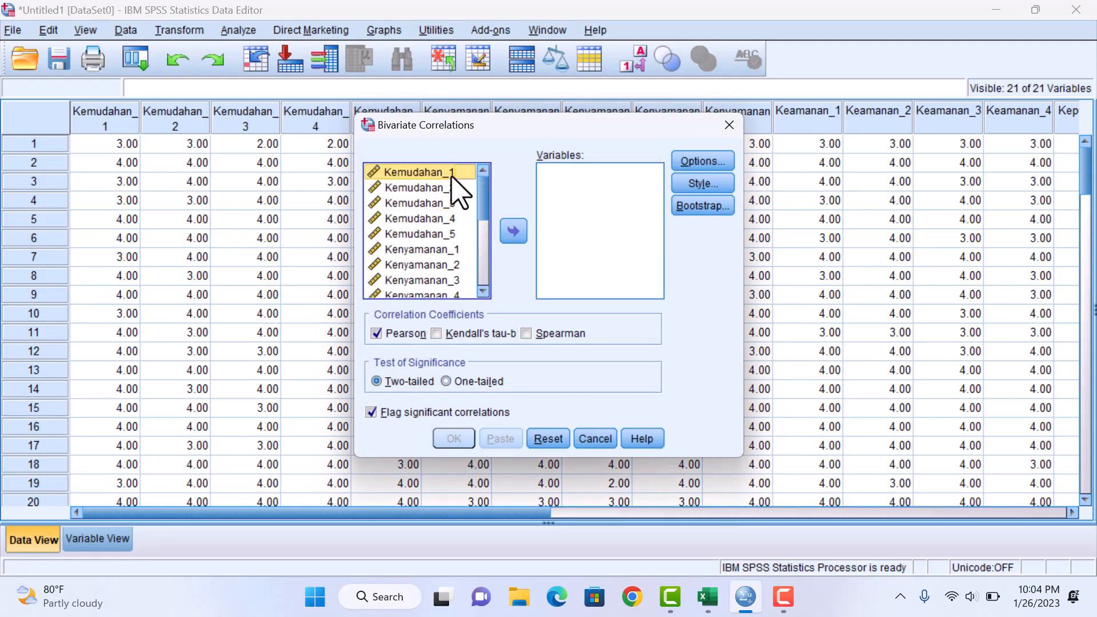
pyautogui.moveTo(453, 176); pyautogui.dragTo(459, 235)
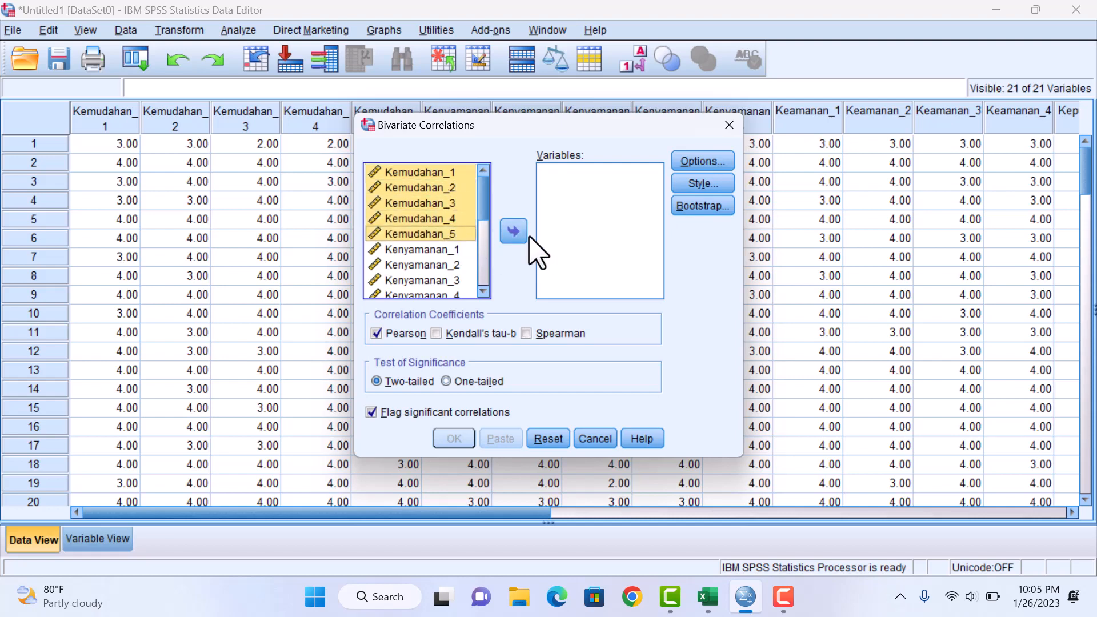
pyautogui.click(513, 231)
# - Add Total_Kemudahan to the correlation variables, run the analysis and look through the resulting correlation table
pyautogui.scroll(-2, 483, 227)
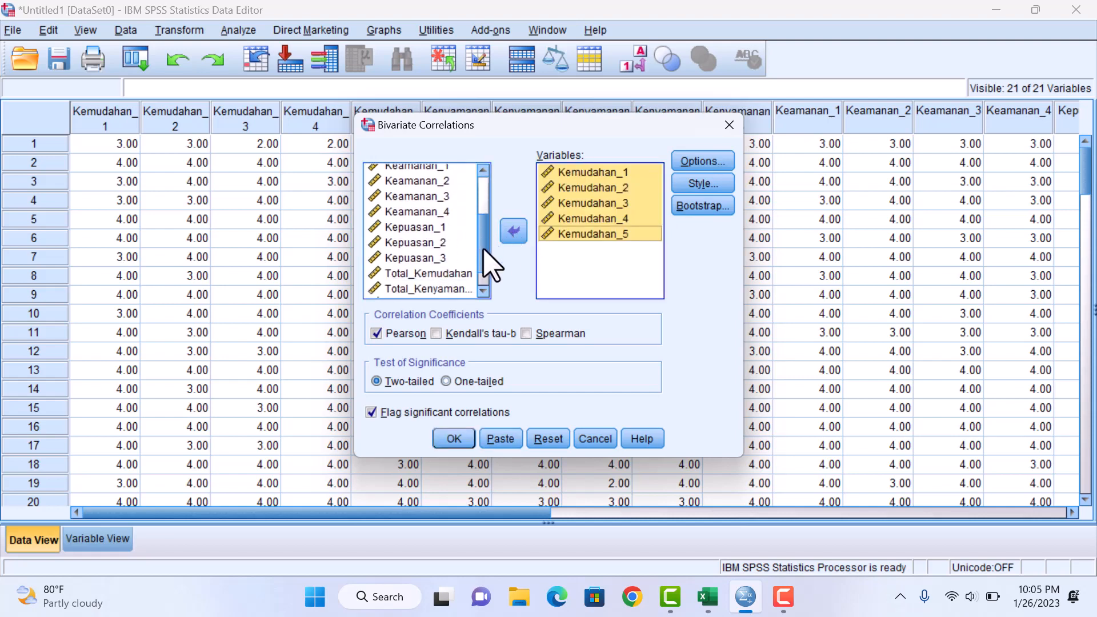
pyautogui.click(464, 274)
pyautogui.click(513, 230)
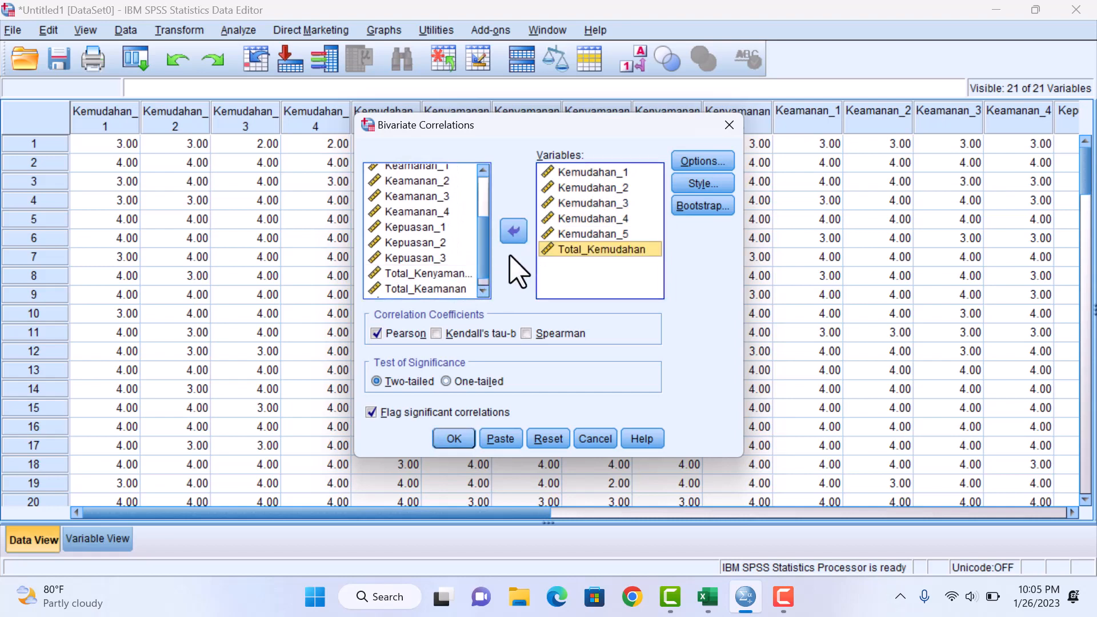
pyautogui.click(455, 439)
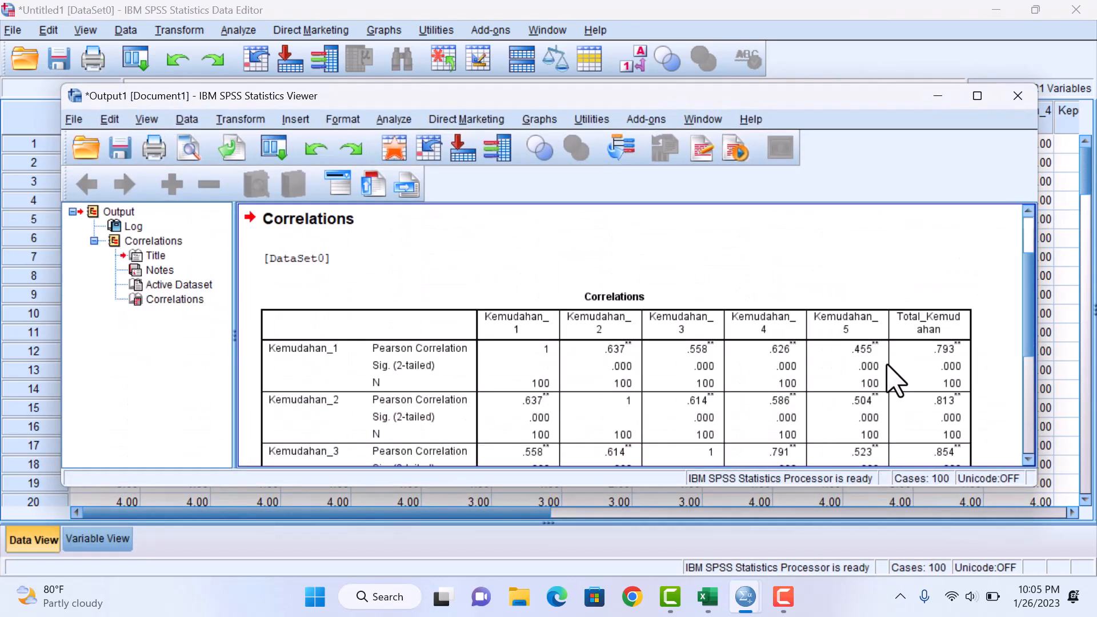
pyautogui.click(895, 384)
pyautogui.moveTo(1029, 267); pyautogui.dragTo(1030, 298)
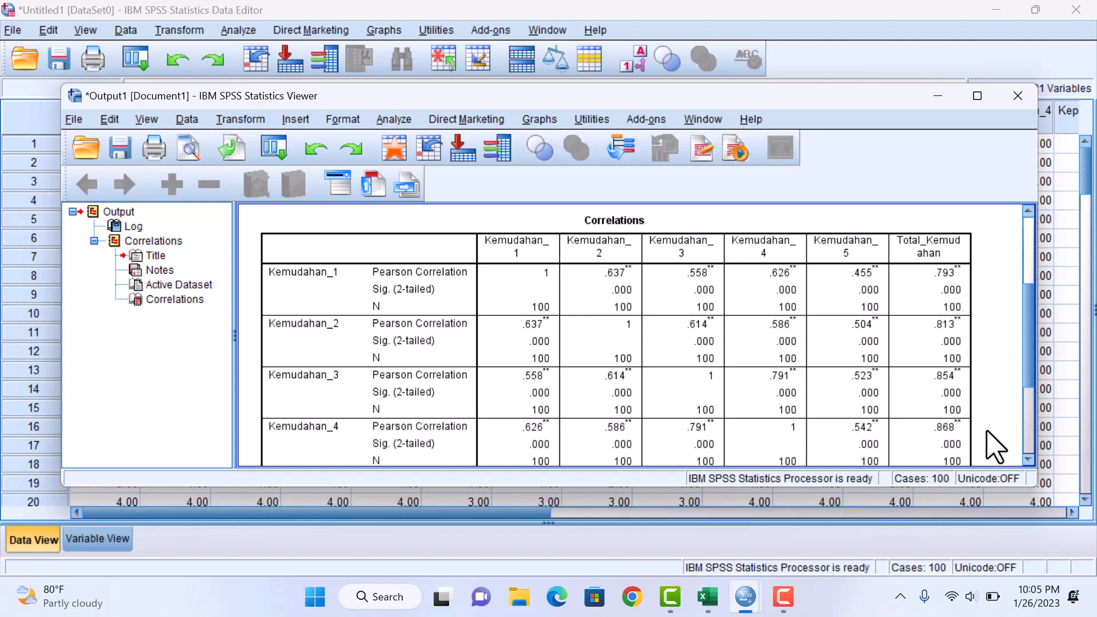
pyautogui.scroll(-3, 1031, 365)
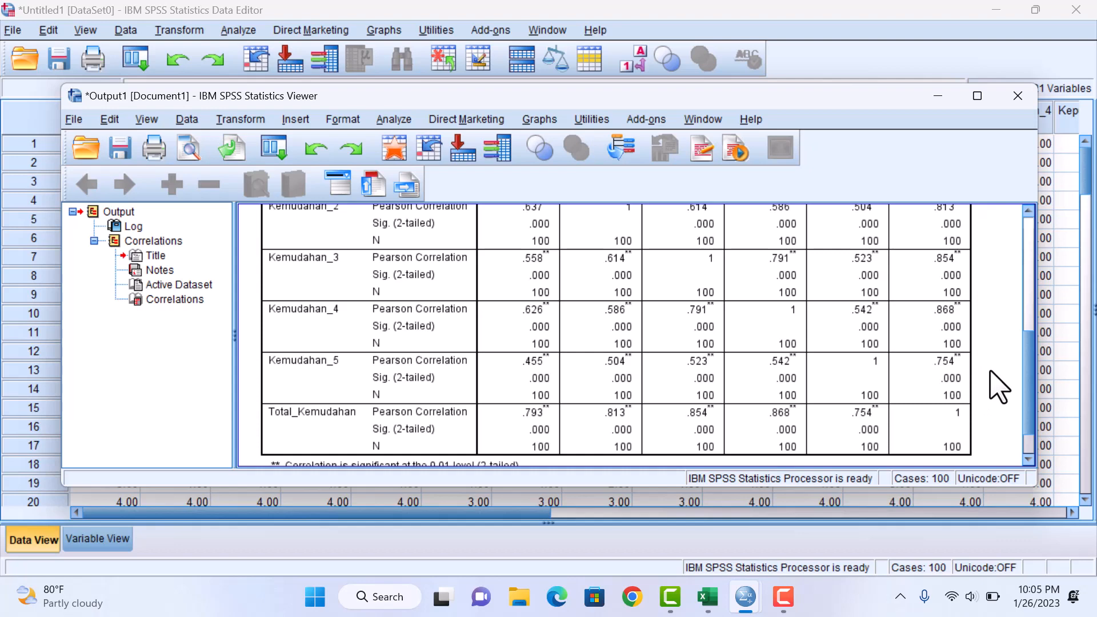
# - Return to the data, reopen the bivariate correlation setup and remove all Kemudahan variables from the analysis list
pyautogui.click(2, 266)
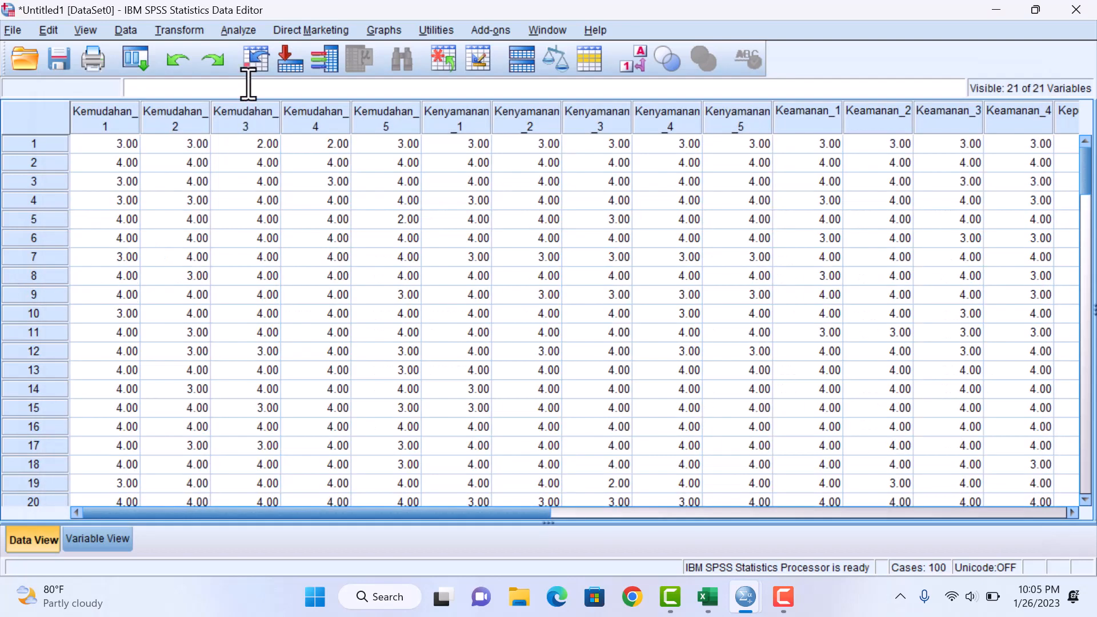
pyautogui.click(236, 32)
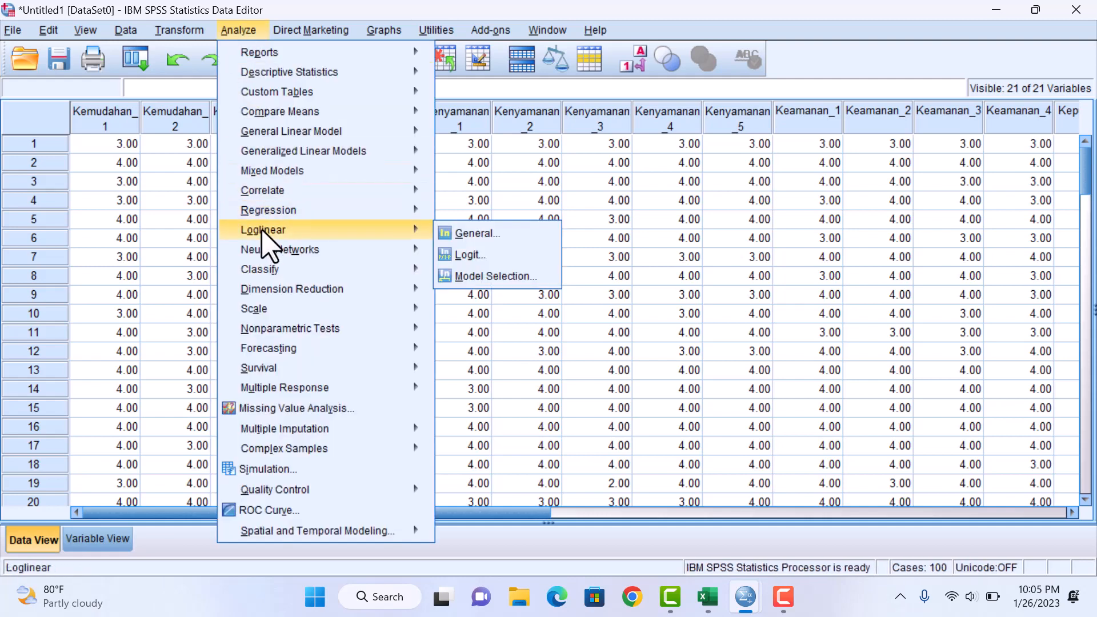
pyautogui.moveTo(260, 201)
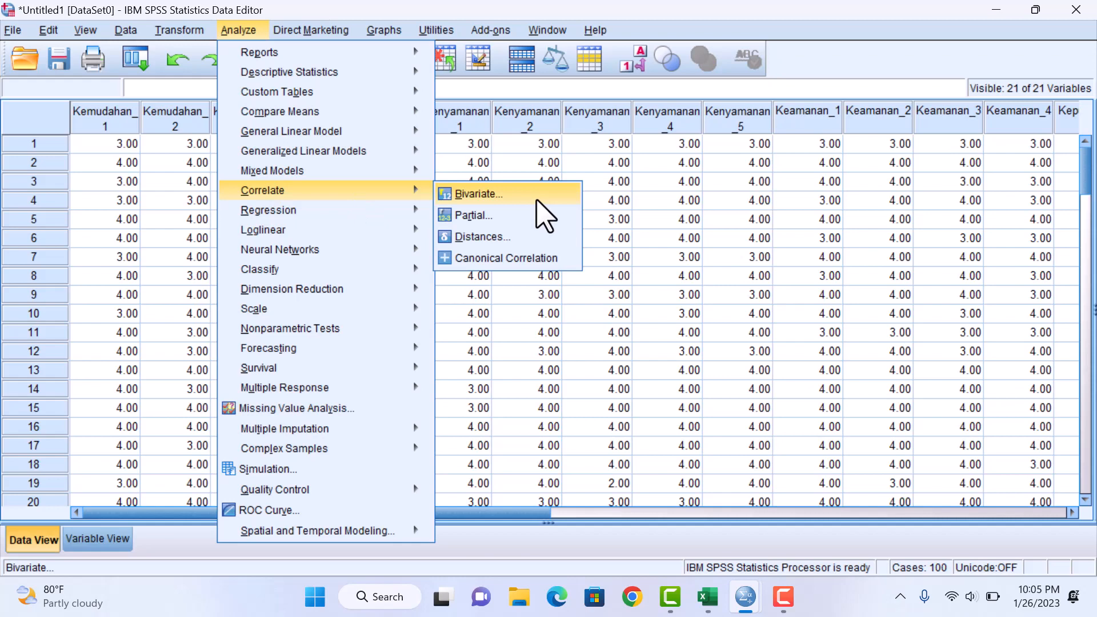
pyautogui.click(537, 200)
pyautogui.click(586, 229)
pyautogui.hotkey('ctrl', 'a')
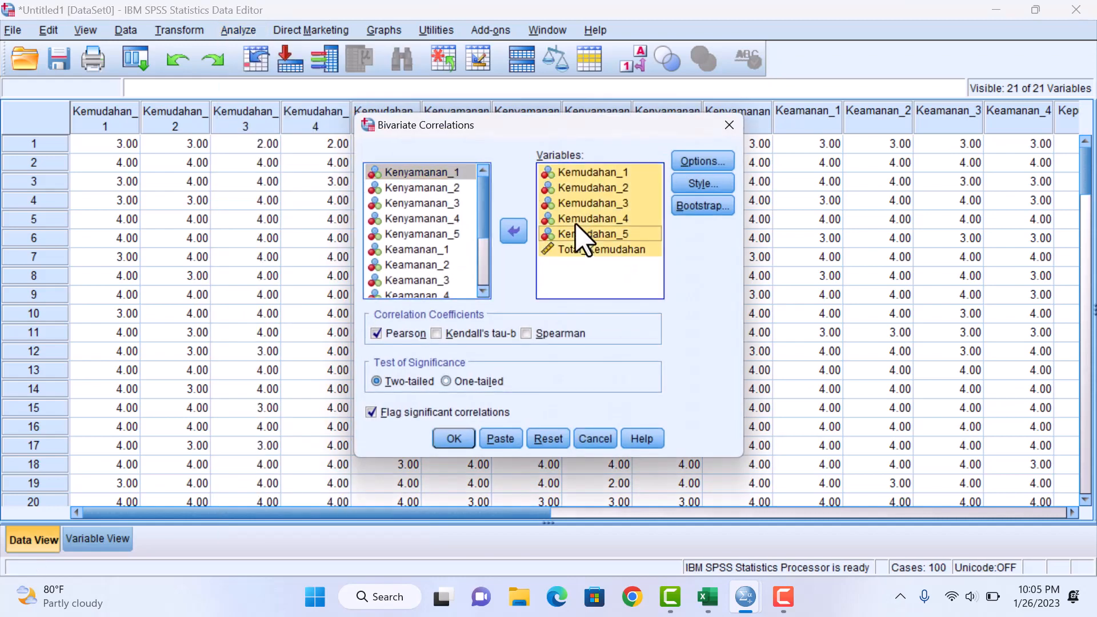
pyautogui.click(515, 233)
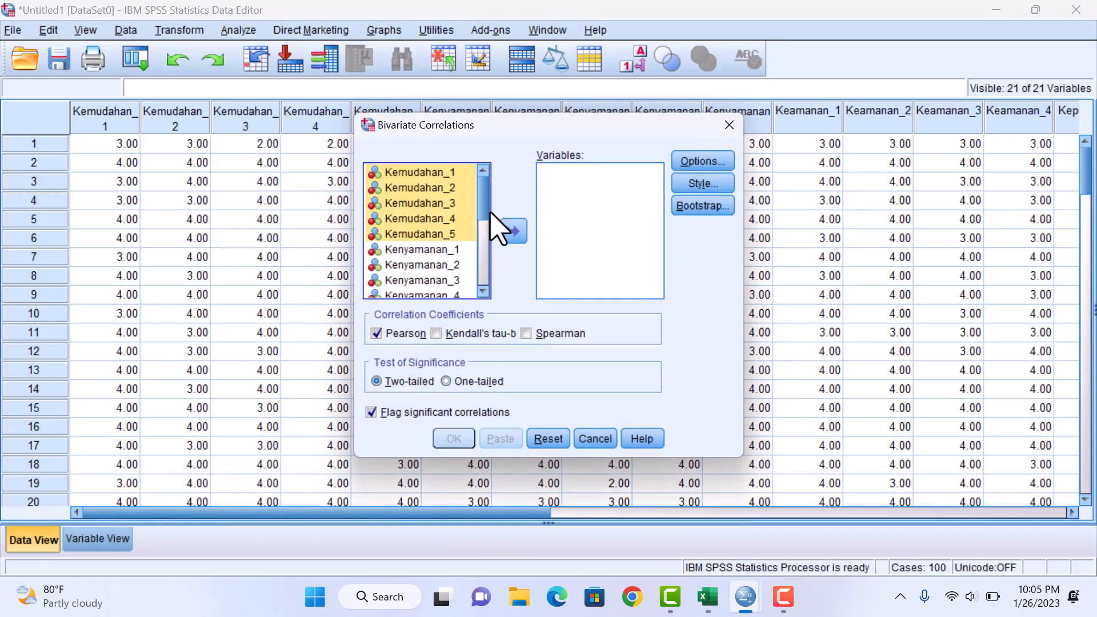
# - Run the bivariate correlation for Kenyamanan_1 to Kenyamanan_5 with Total_Kenyamanan and look through its table
pyautogui.moveTo(487, 207); pyautogui.dragTo(488, 235)
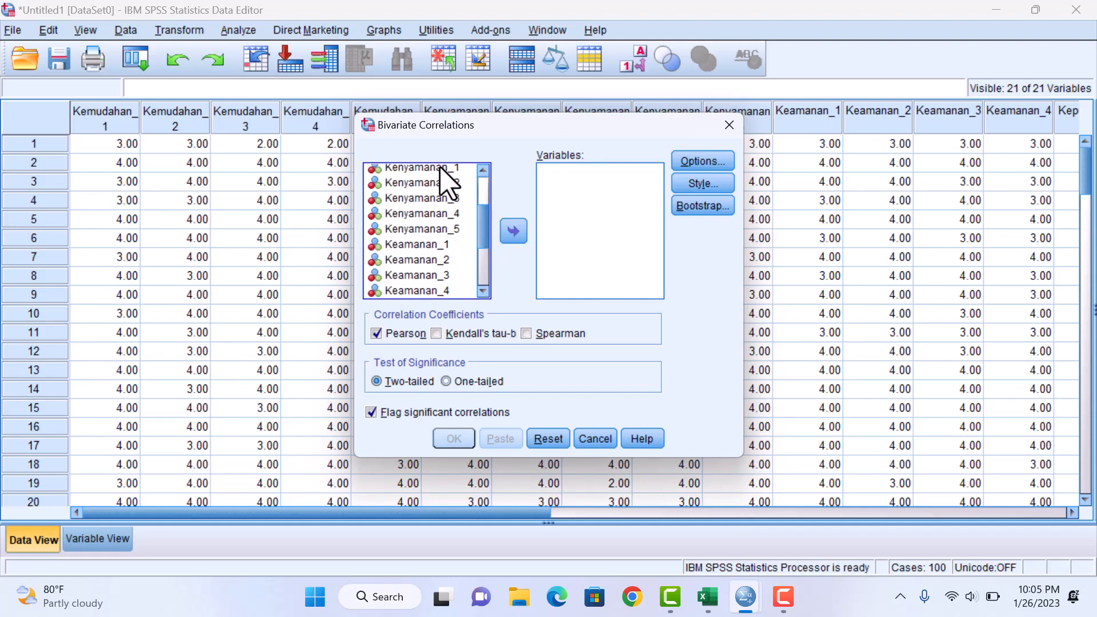
pyautogui.click(441, 168)
pyautogui.moveTo(444, 187); pyautogui.dragTo(449, 229)
pyautogui.click(503, 230)
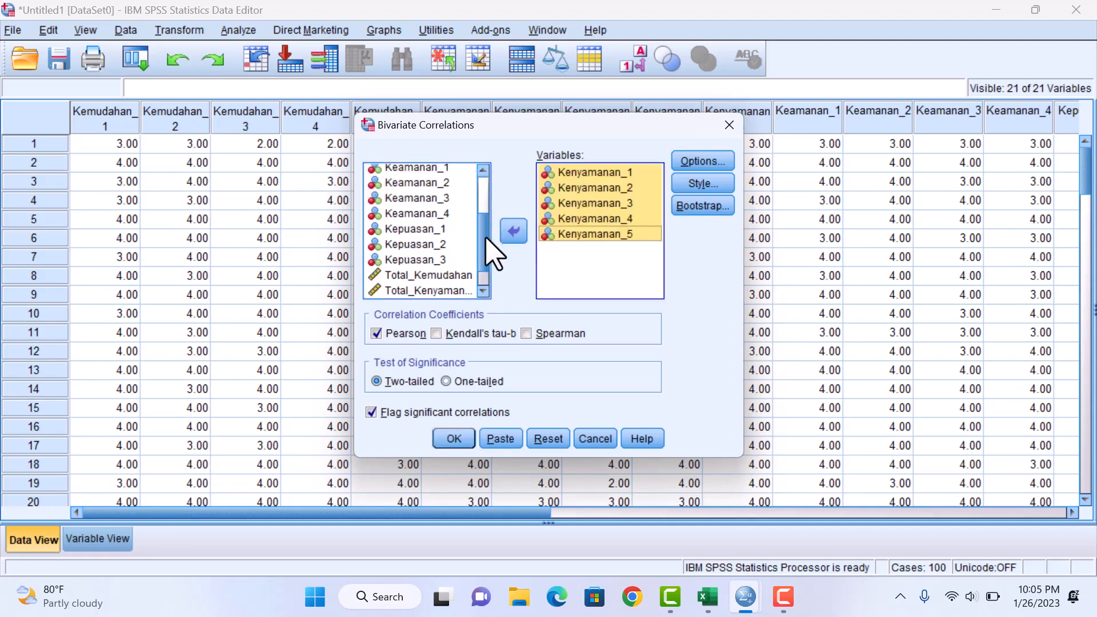
pyautogui.click(435, 261)
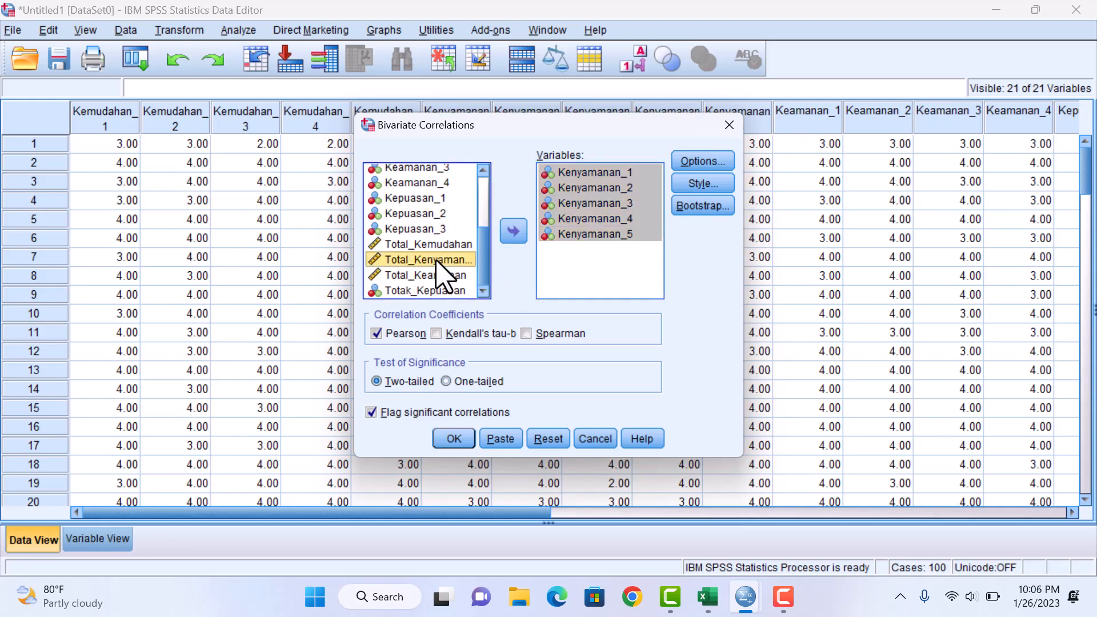
pyautogui.click(513, 231)
pyautogui.click(451, 438)
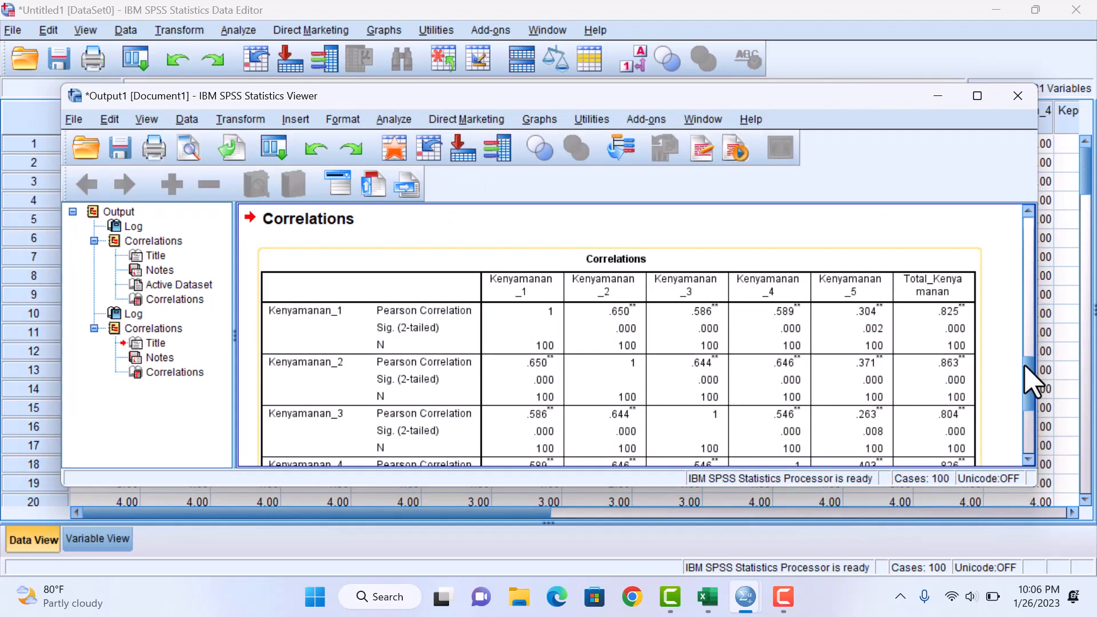
pyautogui.moveTo(1024, 384); pyautogui.dragTo(1026, 386)
pyautogui.scroll(-1, 1027, 395)
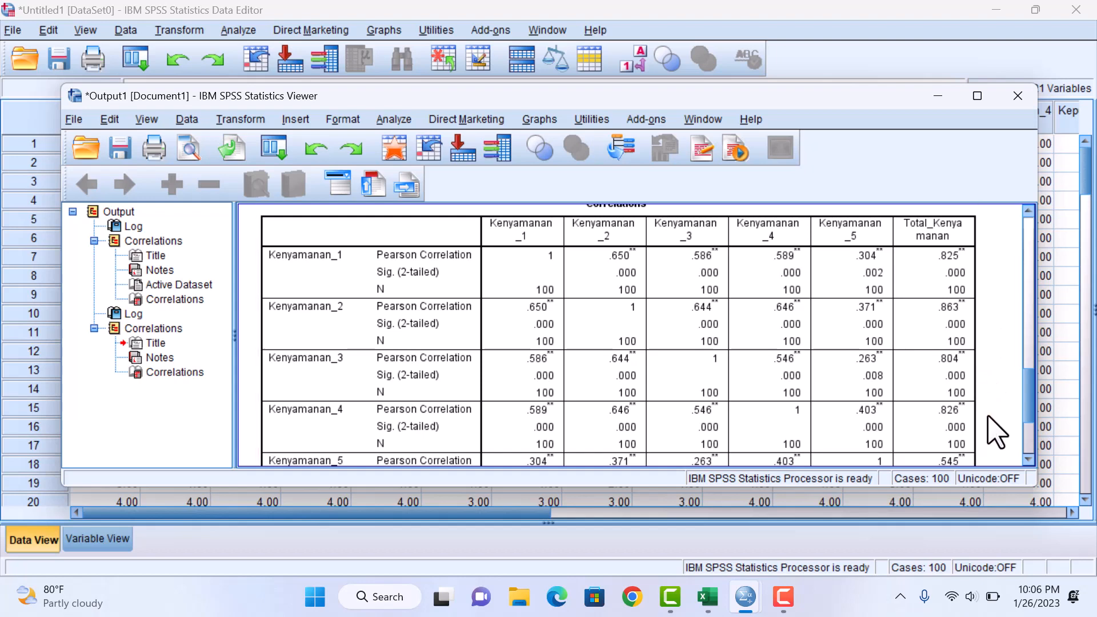
pyautogui.scroll(-4, 1036, 411)
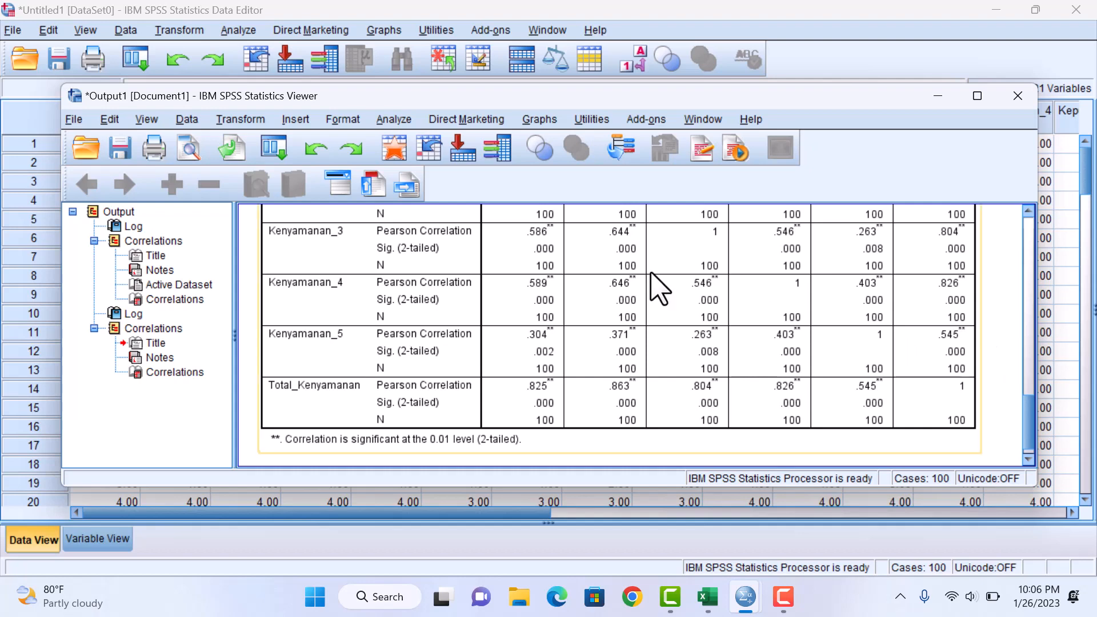
# - Return to the data, reopen the bivariate correlation setup and remove all Kenyamanan variables from the analysis list
pyautogui.click(34, 257)
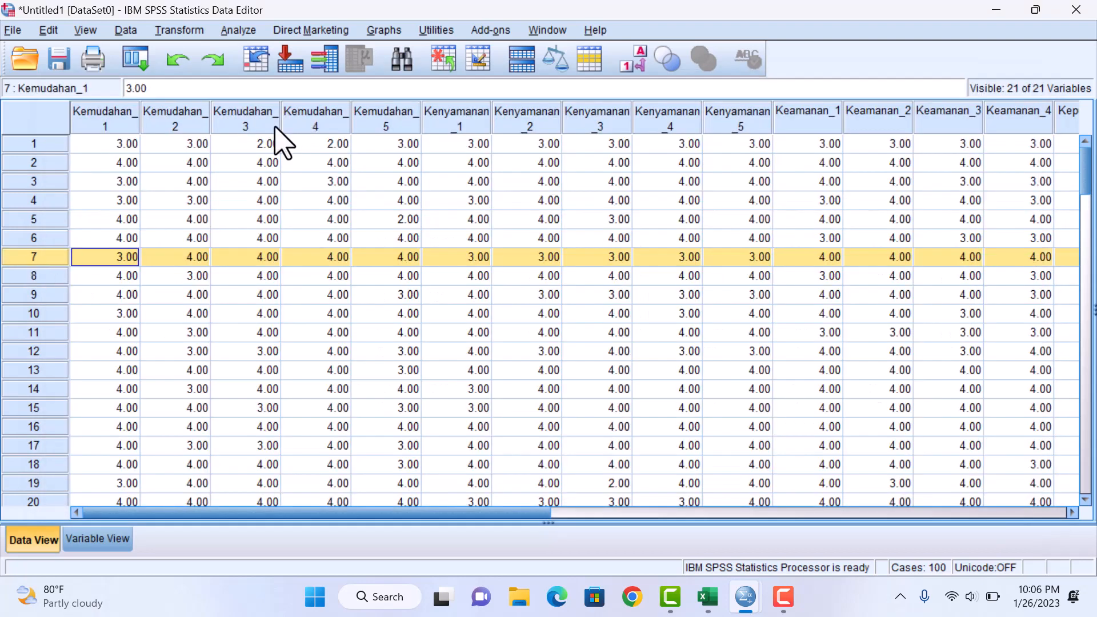
pyautogui.click(250, 33)
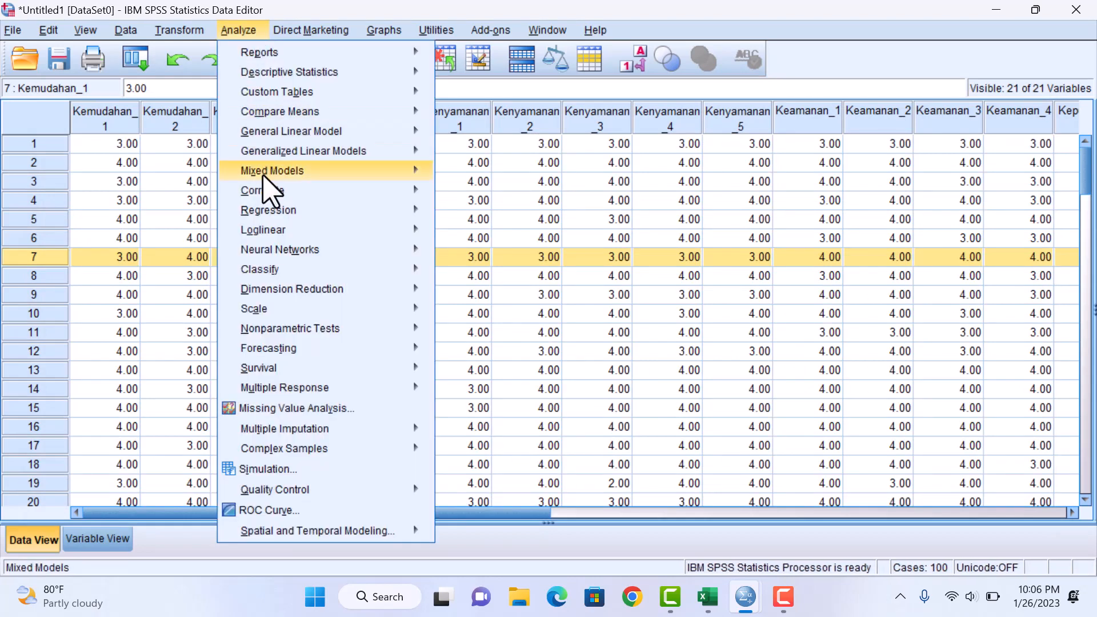
pyautogui.moveTo(274, 191)
pyautogui.click(479, 195)
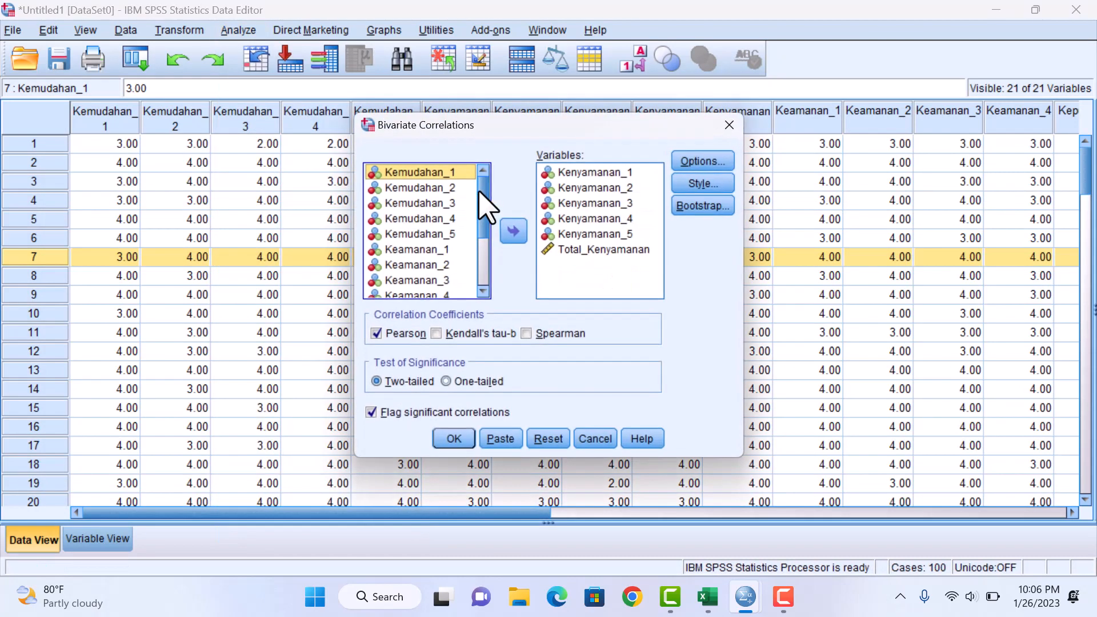
pyautogui.click(595, 220)
pyautogui.hotkey('ctrl', 'a')
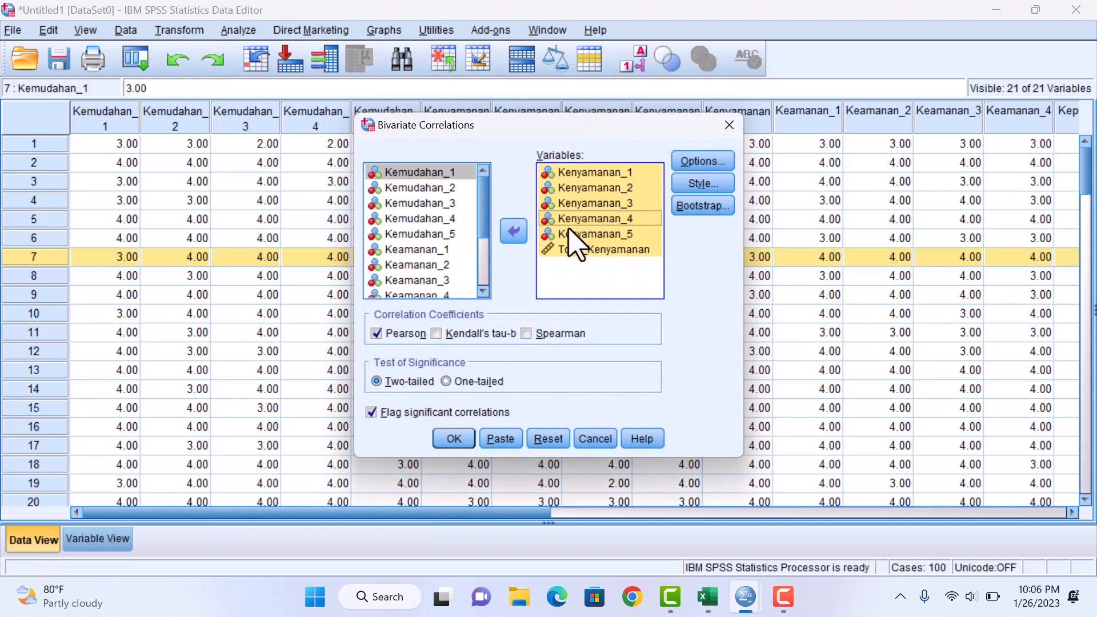
pyautogui.click(513, 232)
# - Run the bivariate correlation for Keamanan_1 to Keamanan_4 with Total_Keamanan and look through its table
pyautogui.moveTo(483, 215); pyautogui.dragTo(483, 220)
pyautogui.scroll(-2, 483, 220)
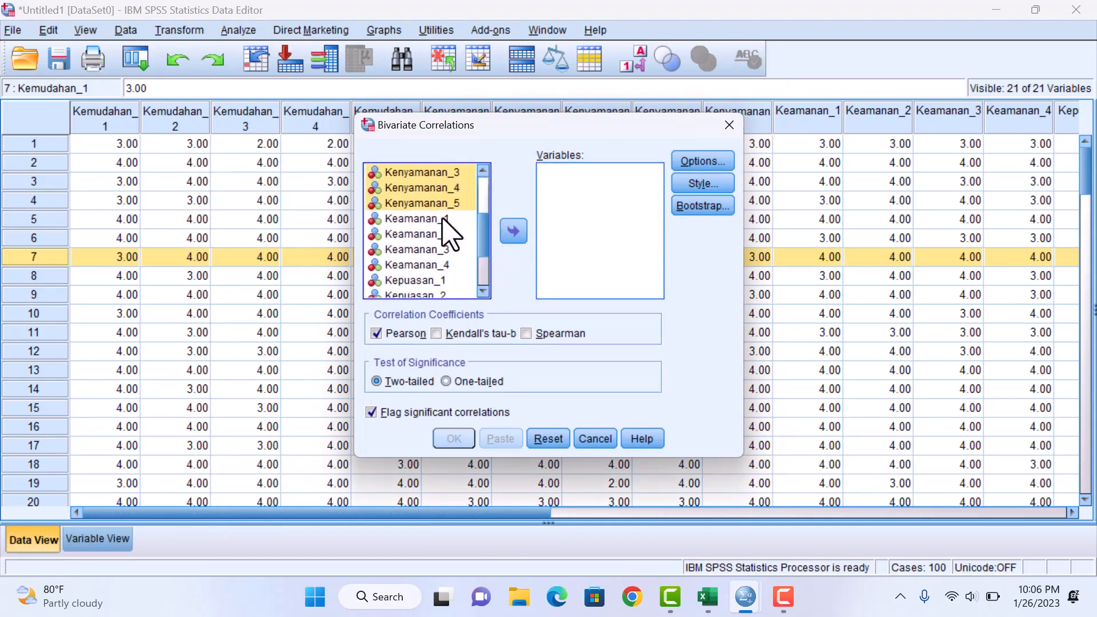
pyautogui.moveTo(444, 220); pyautogui.dragTo(449, 269)
pyautogui.click(513, 232)
pyautogui.scroll(-1, 469, 280)
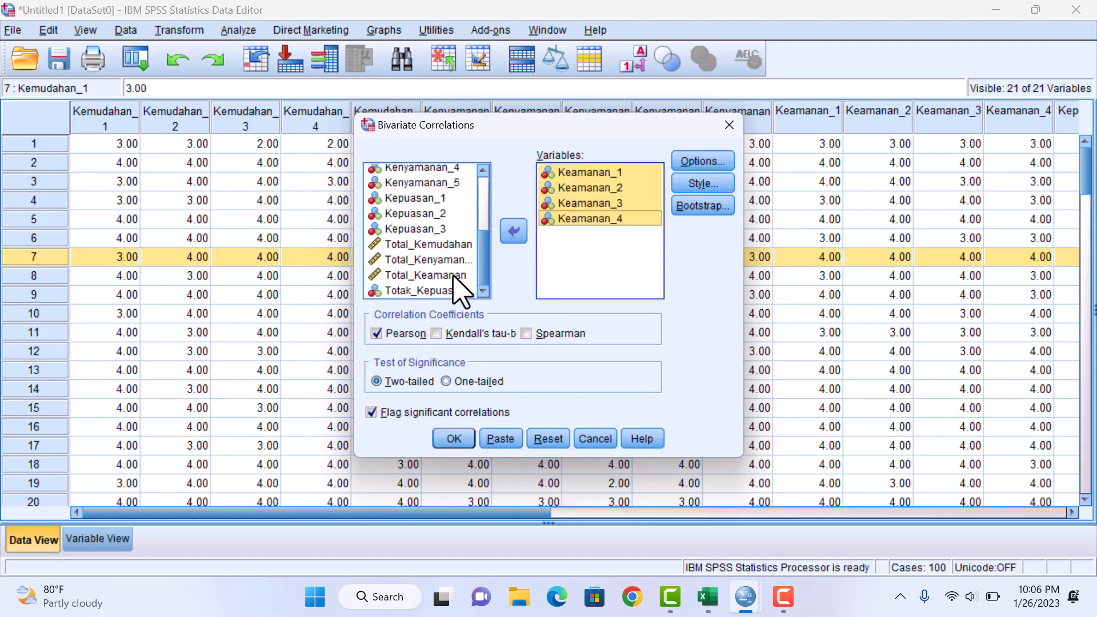
pyautogui.click(454, 276)
pyautogui.click(513, 232)
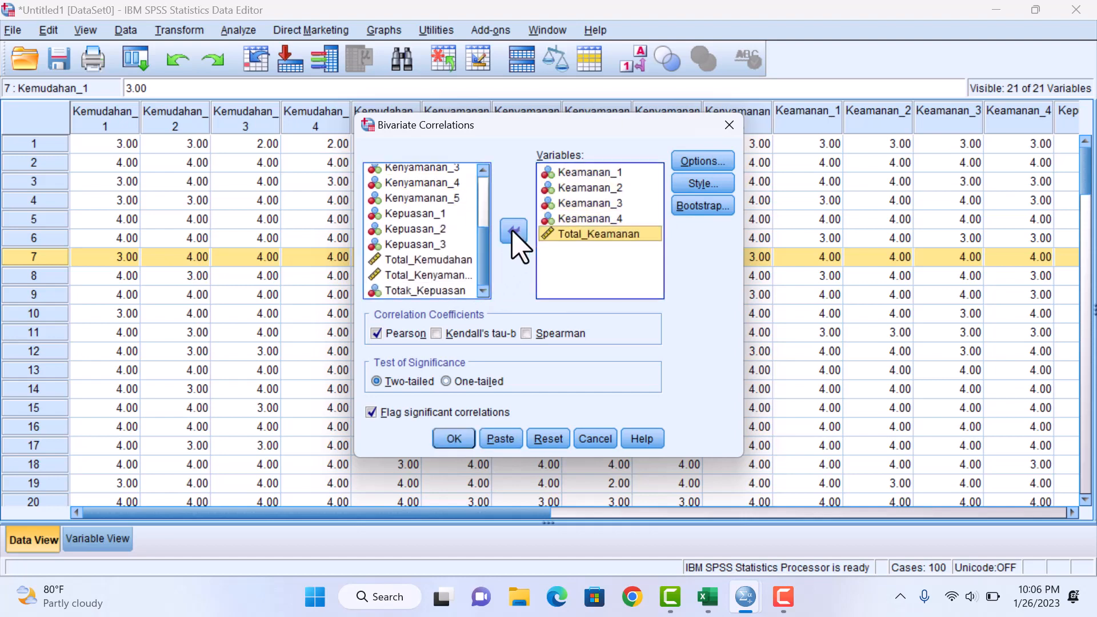
pyautogui.click(453, 439)
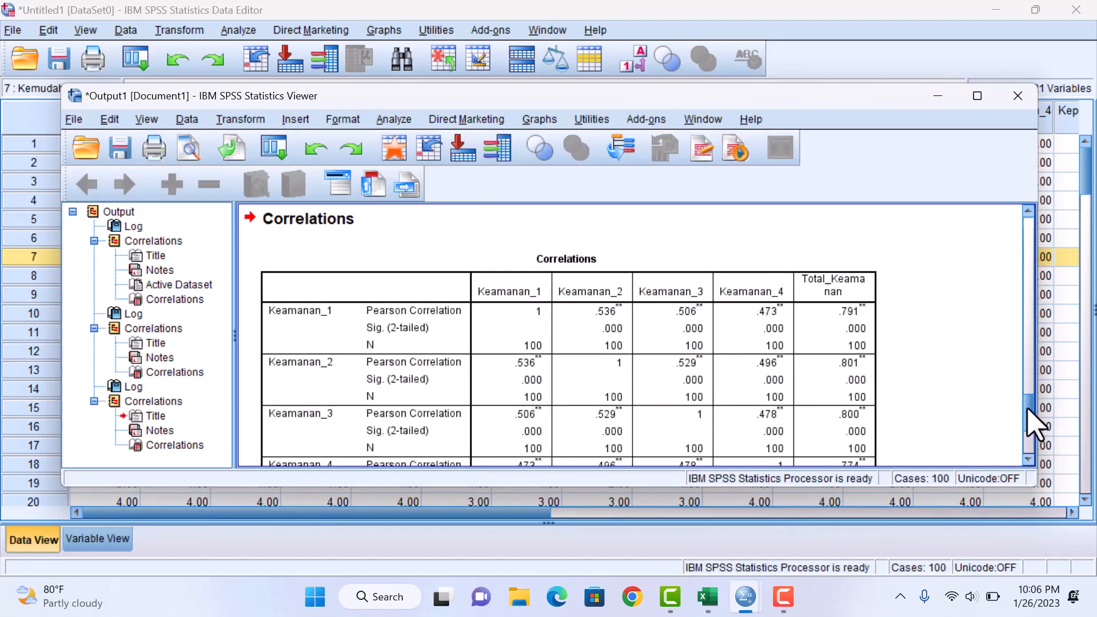
pyautogui.scroll(-3, 1034, 423)
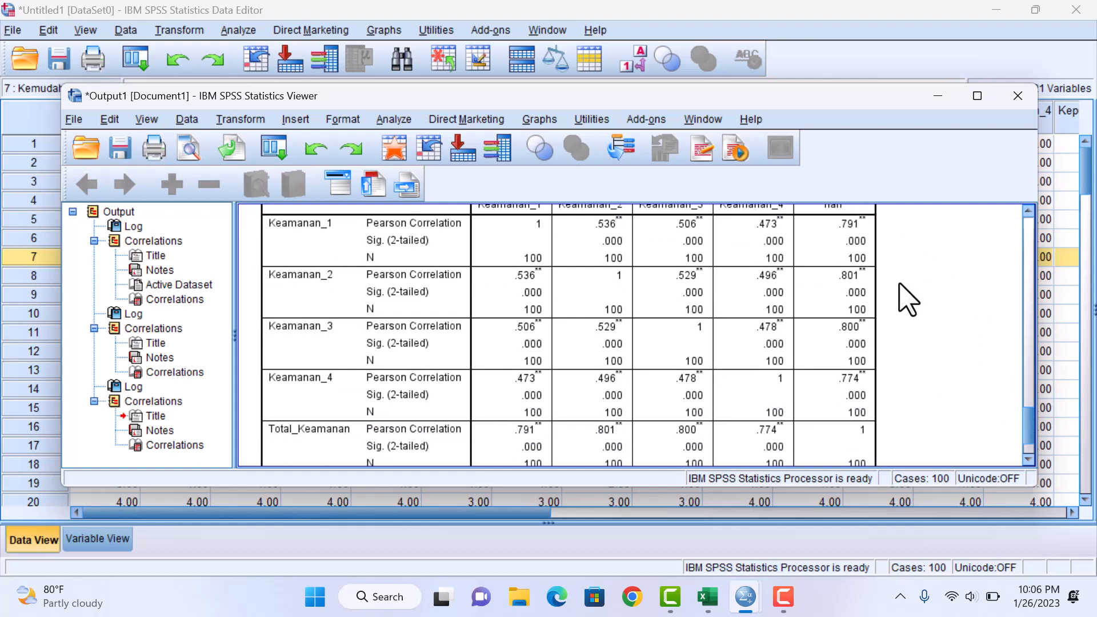
pyautogui.click(882, 300)
# - Return to the data, reopen the bivariate correlation setup and remove all Keamanan variables from the analysis list
pyautogui.click(28, 303)
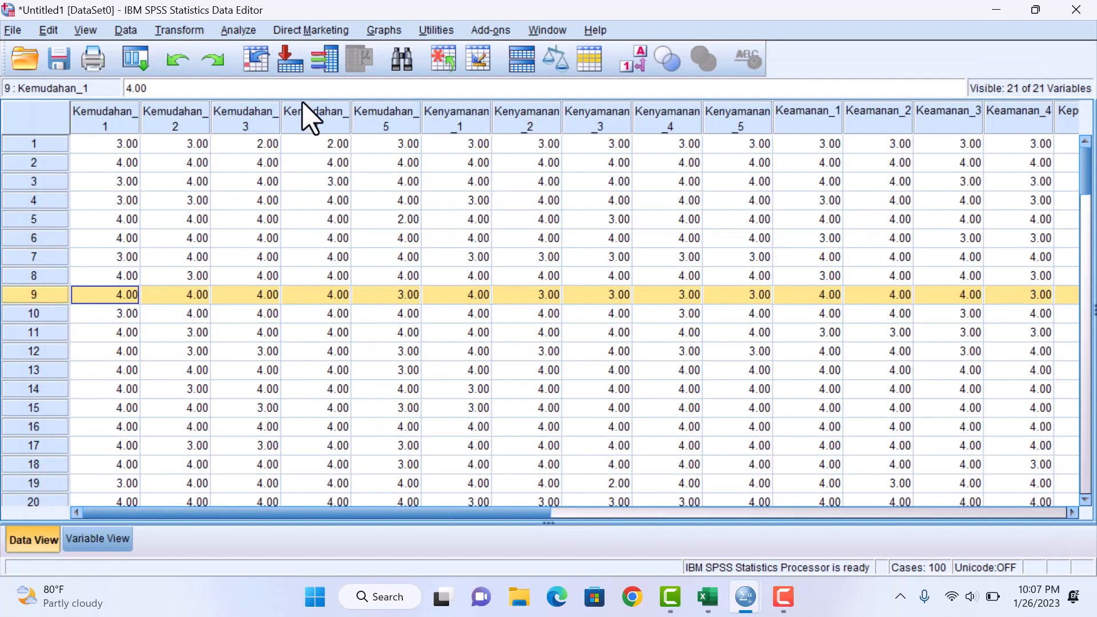
pyautogui.click(247, 30)
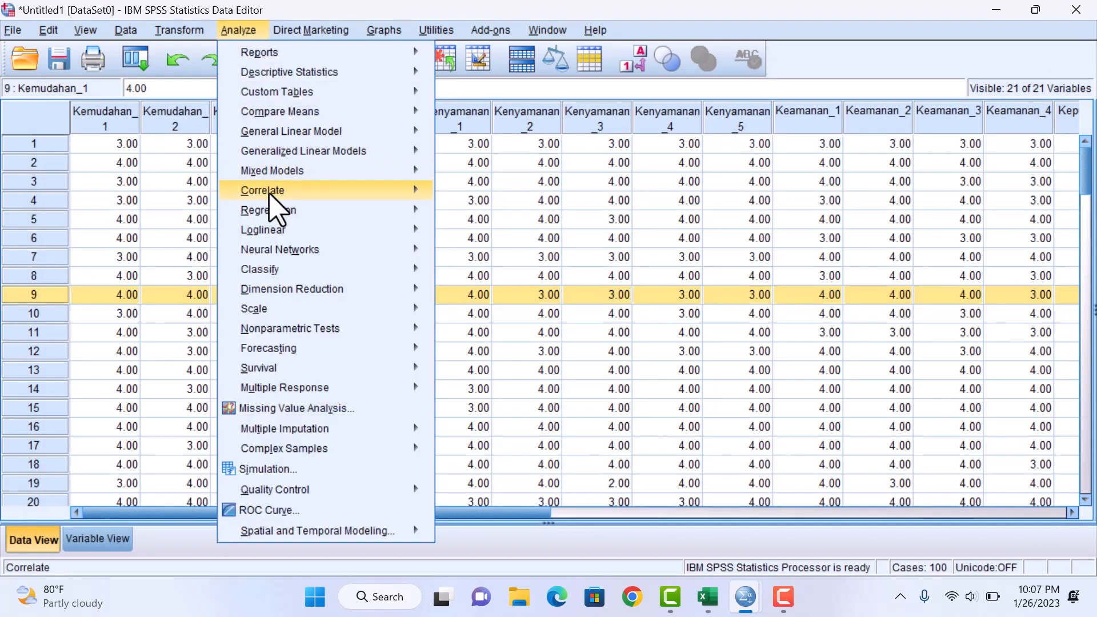
pyautogui.moveTo(280, 194)
pyautogui.click(471, 194)
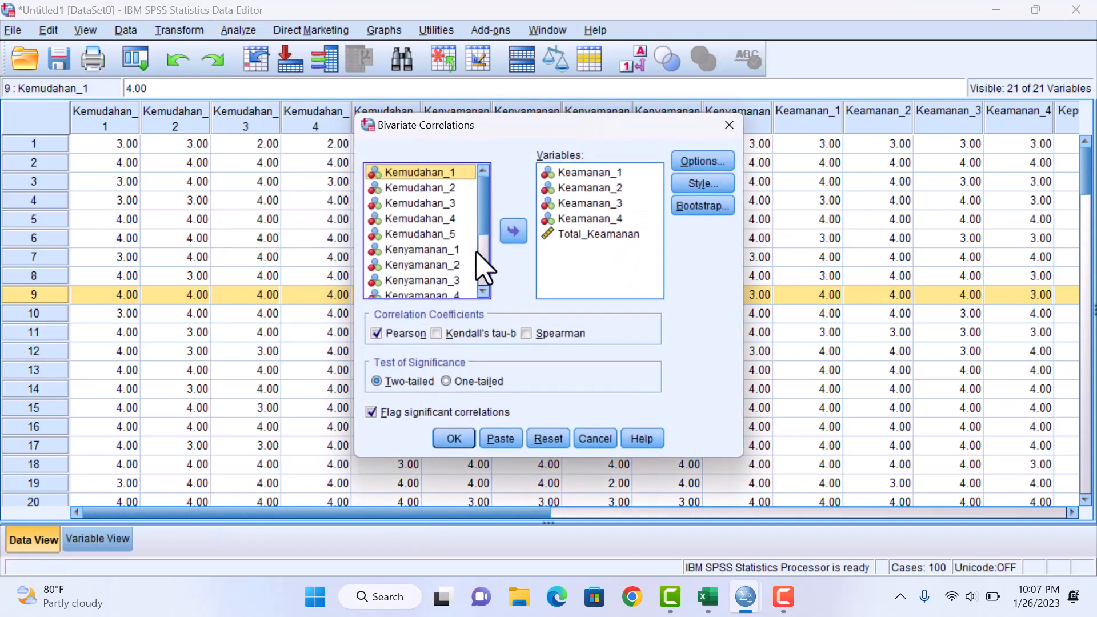
pyautogui.click(560, 205)
pyautogui.hotkey('ctrl', 'a')
pyautogui.click(506, 230)
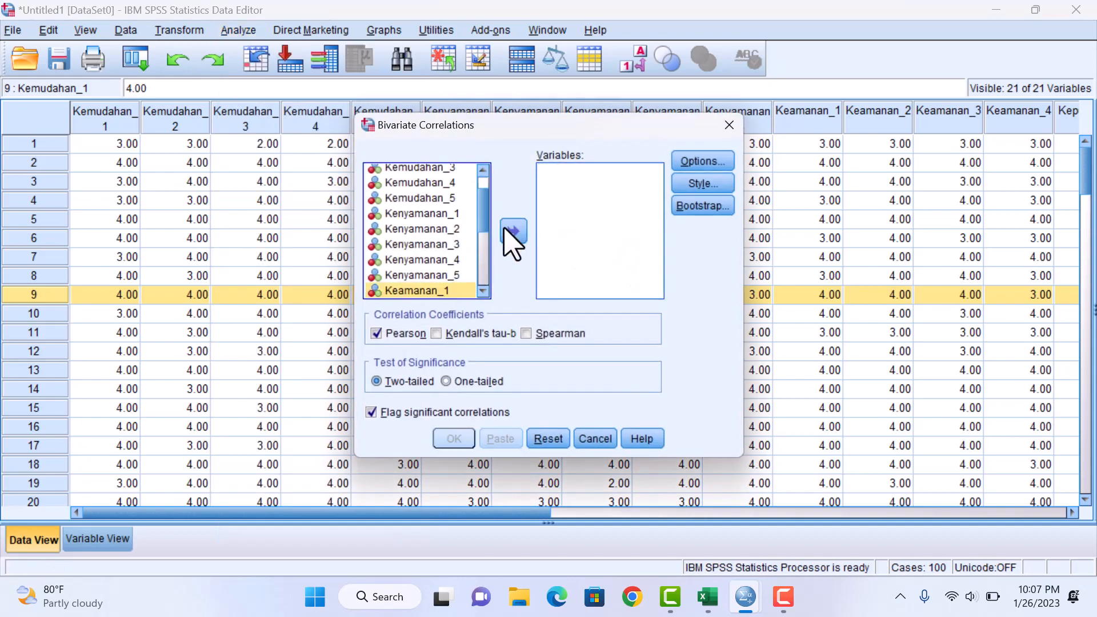
pyautogui.moveTo(480, 215); pyautogui.dragTo(483, 259)
pyautogui.click(434, 229)
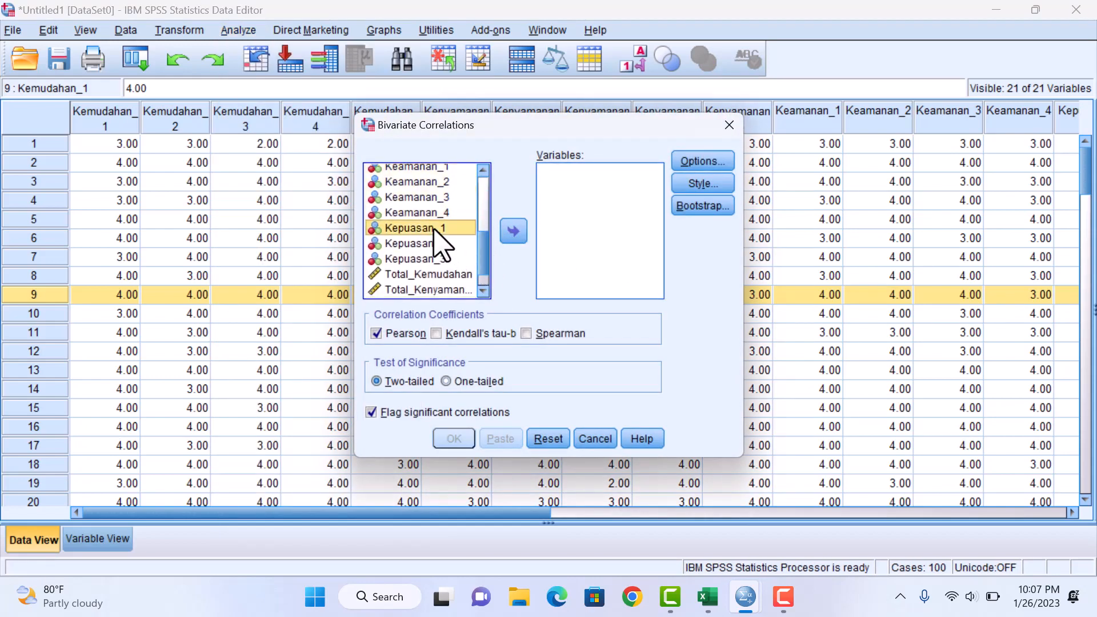
pyautogui.keyDown('ctrl'); pyautogui.click(443, 243); pyautogui.keyUp('ctrl')
pyautogui.keyDown('ctrl'); pyautogui.click(447, 259); pyautogui.keyUp('ctrl')
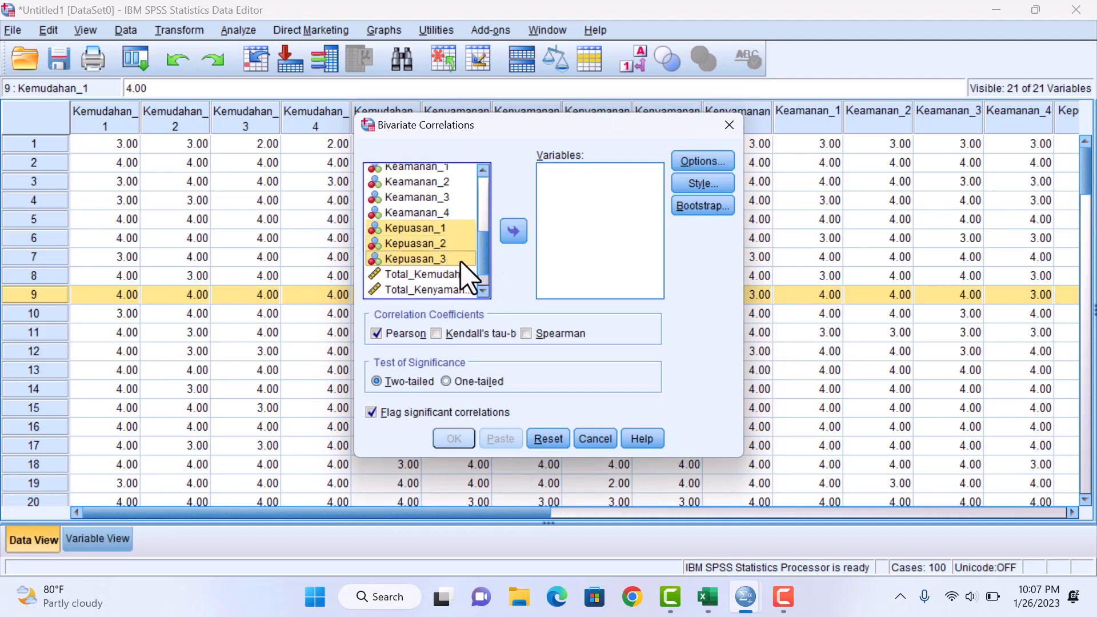
pyautogui.click(513, 231)
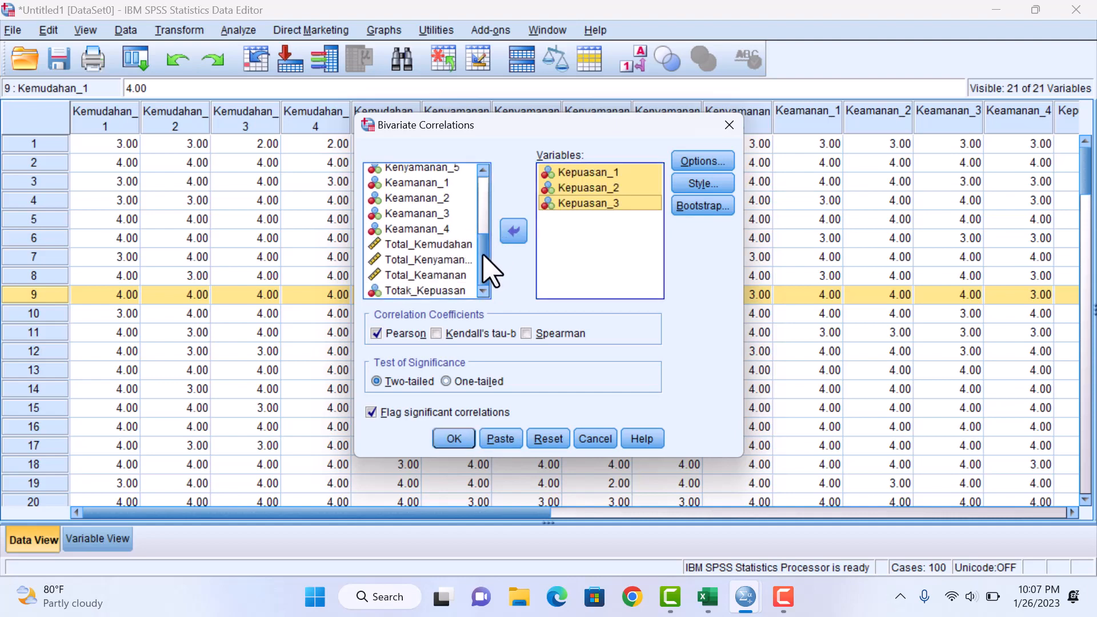
pyautogui.click(466, 290)
pyautogui.click(513, 231)
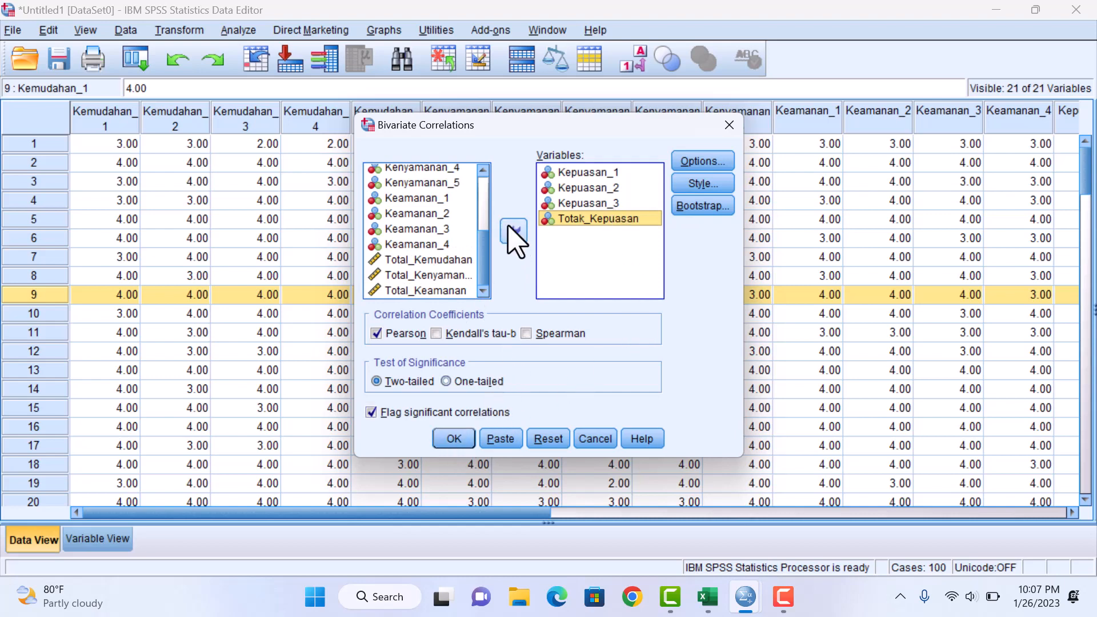
pyautogui.click(735, 118)
# - Correct the misspelled name of variable 21 to Total_Kepuasan in the variable definitions
pyautogui.click(122, 541)
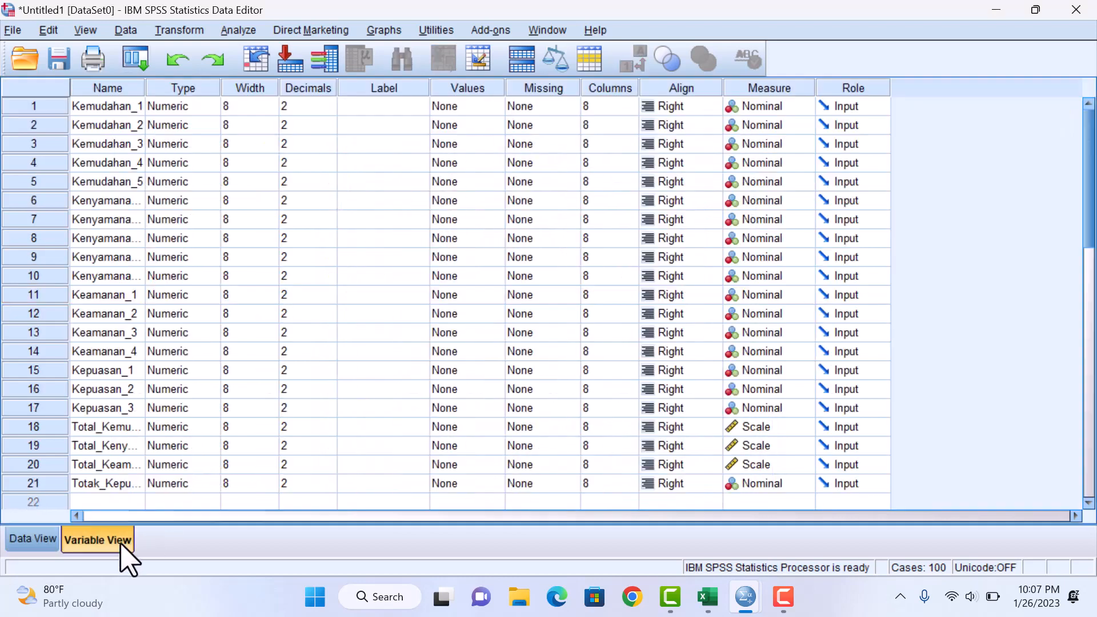
pyautogui.click(100, 483)
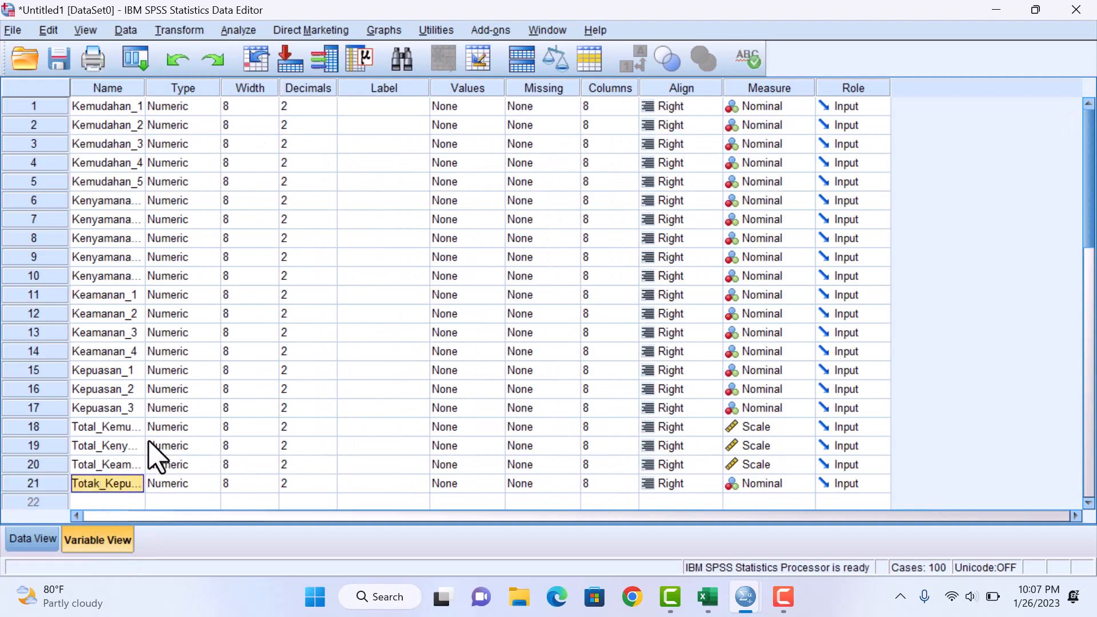
pyautogui.doubleClick(101, 485)
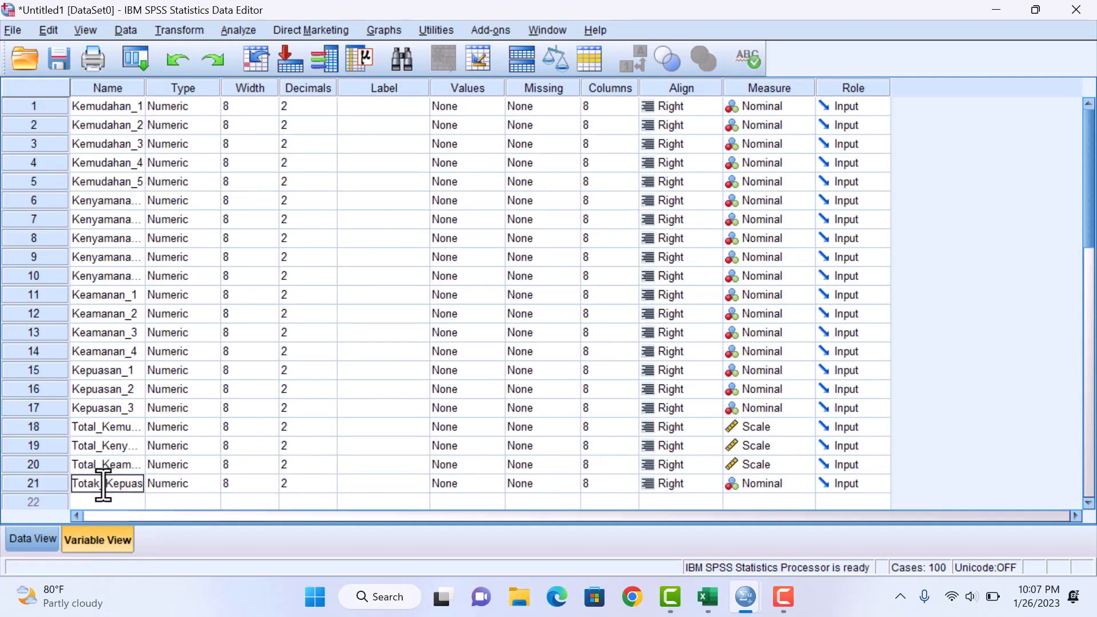
pyautogui.press('BackSpace')
pyautogui.write('l')
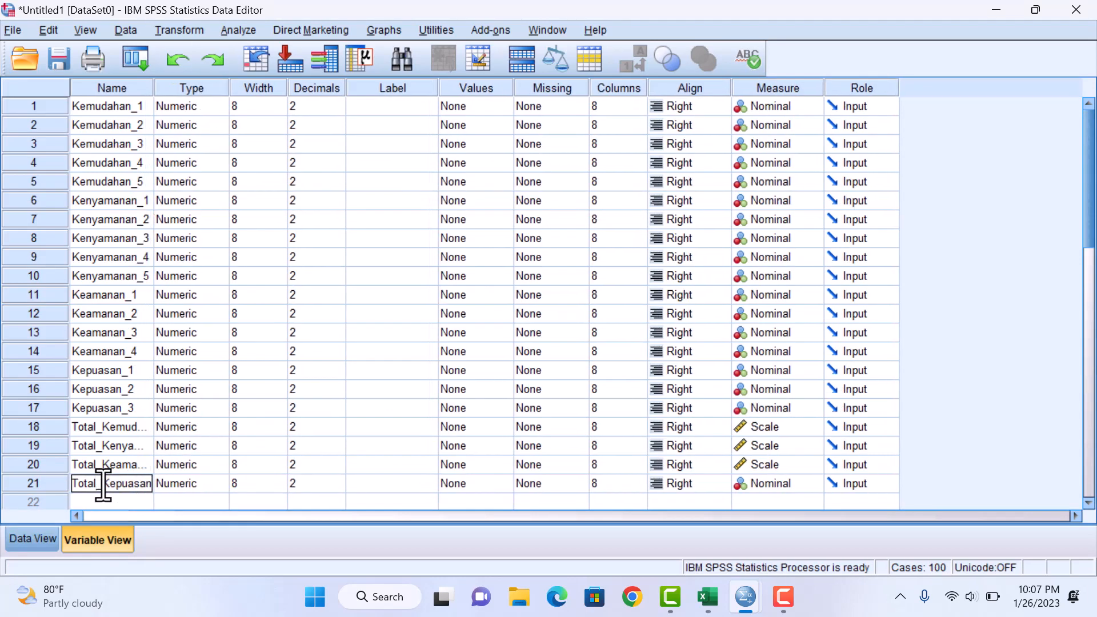
# - Return to the data values, reopen the bivariate correlation setup and clear the Keamanan variables from the analysis list
pyautogui.click(52, 539)
pyautogui.click(238, 31)
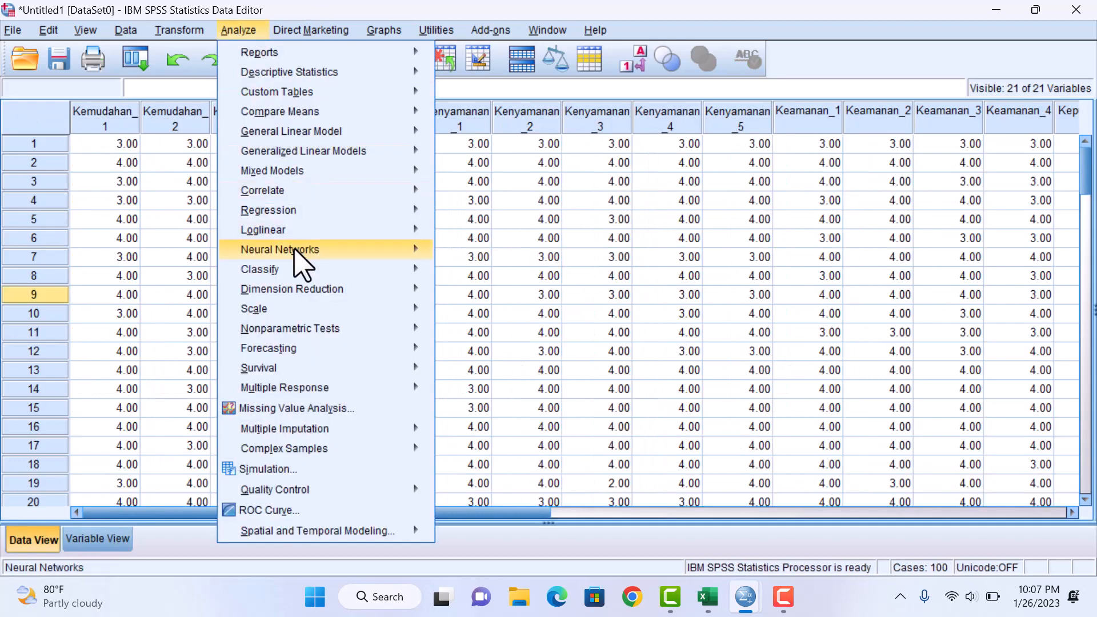
pyautogui.moveTo(401, 192)
pyautogui.click(441, 195)
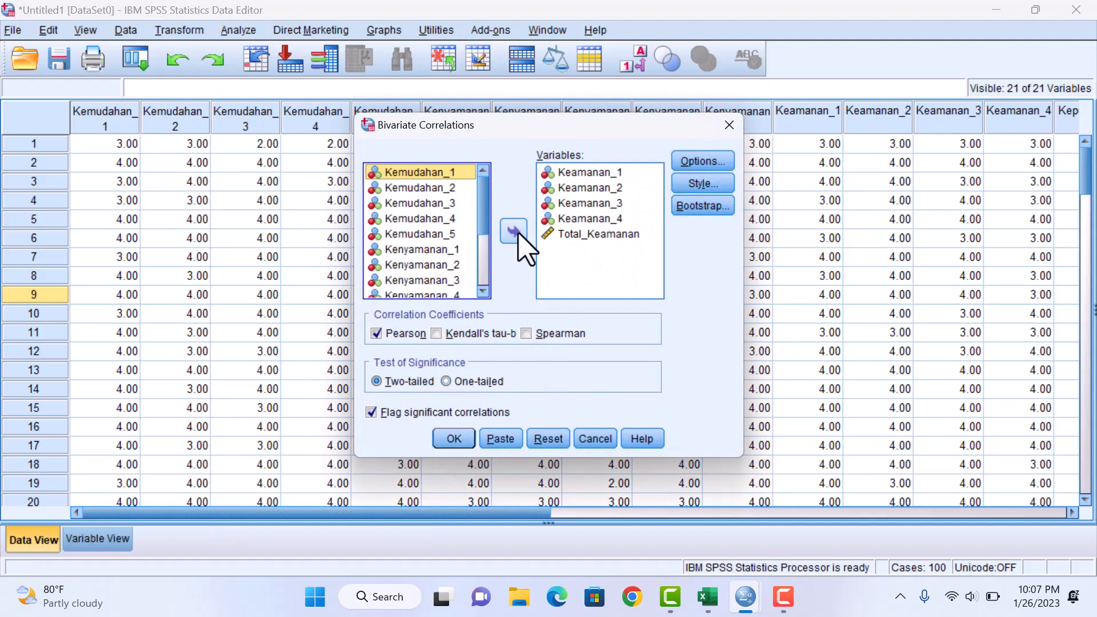
pyautogui.click(588, 209)
pyautogui.hotkey('ctrl', 'a')
pyautogui.click(505, 240)
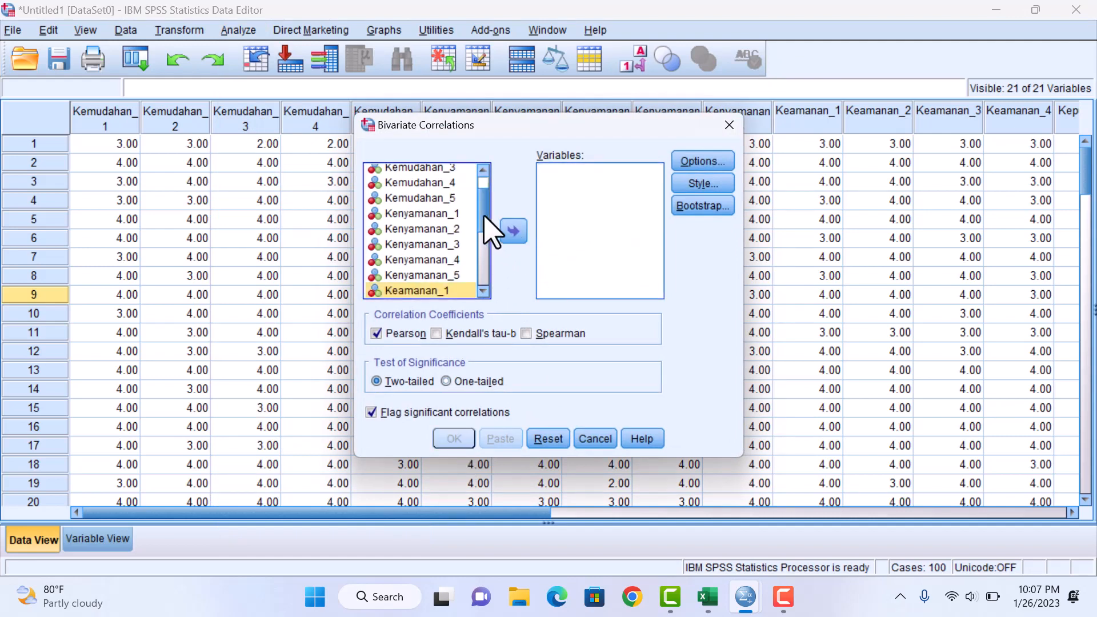
# - Run the bivariate correlation for Kepuasan_1 to Kepuasan_3 with Total_Kepuasan and look through its table
pyautogui.hotkey('shift', 'Down')
pyautogui.hotkey('shift', 'Down')
pyautogui.hotkey('shift', 'Down')
pyautogui.moveTo(487, 259); pyautogui.dragTo(487, 267)
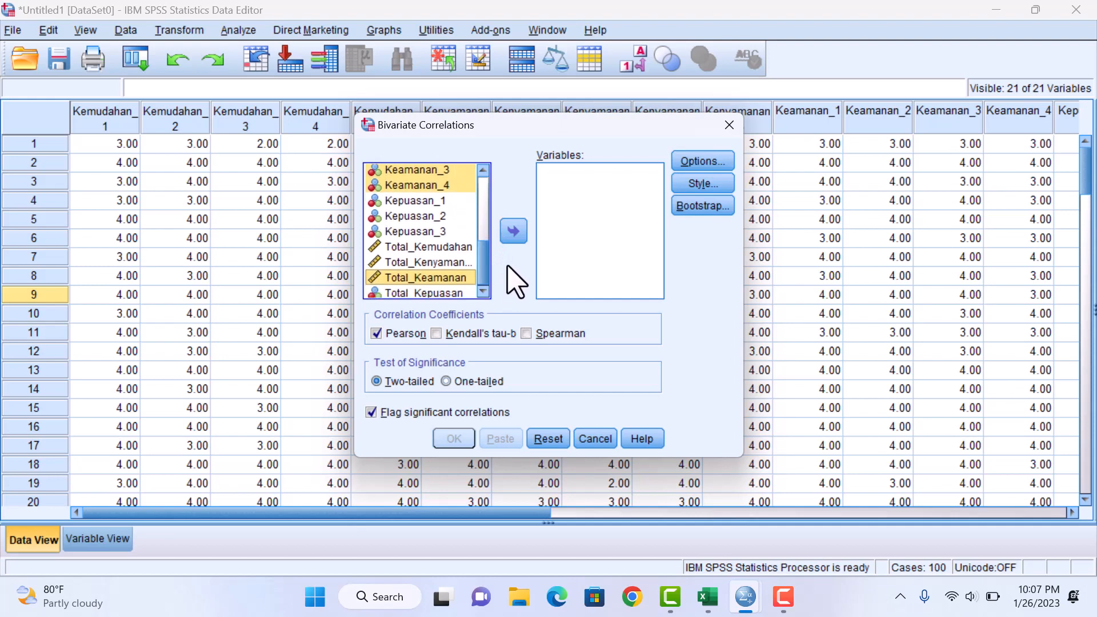
pyautogui.click(471, 187)
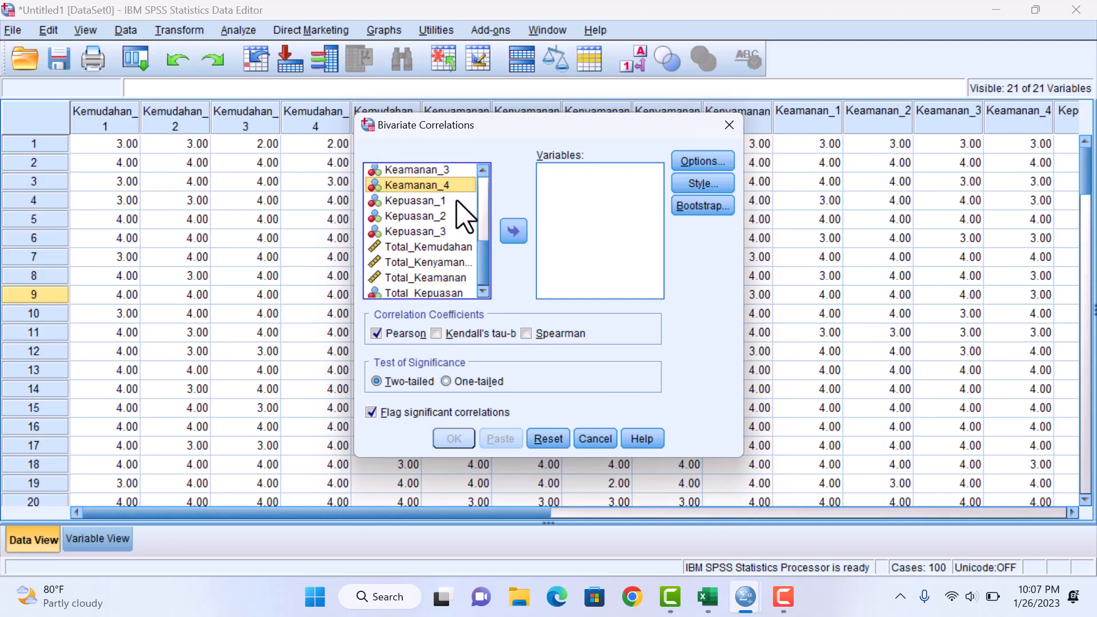
pyautogui.moveTo(456, 201); pyautogui.dragTo(454, 234)
pyautogui.click(513, 231)
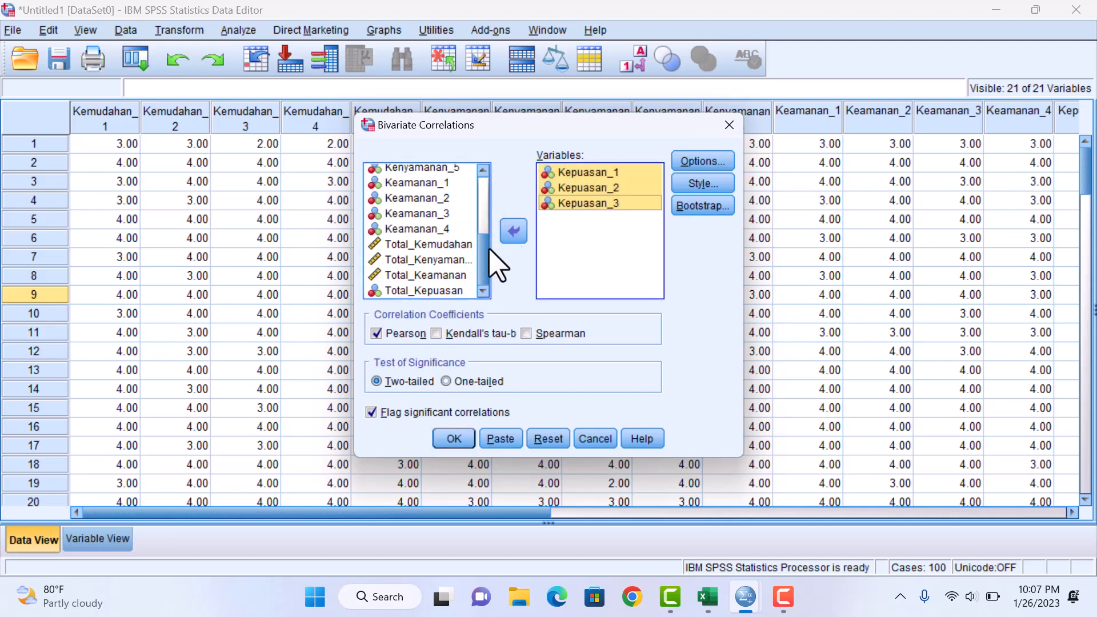
pyautogui.click(444, 291)
pyautogui.click(513, 231)
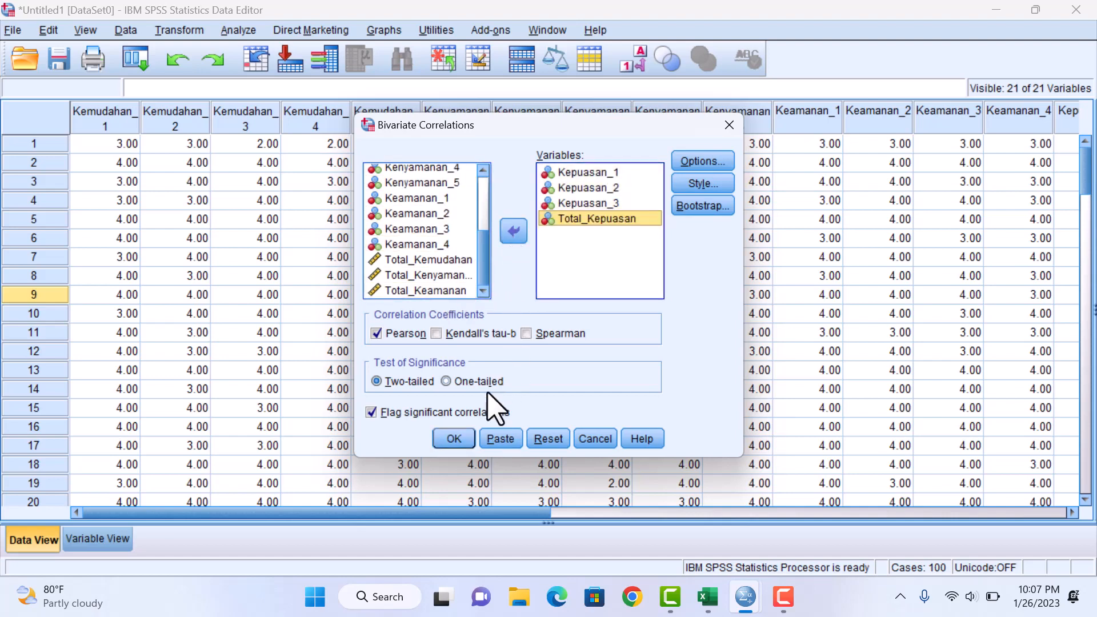
pyautogui.click(454, 438)
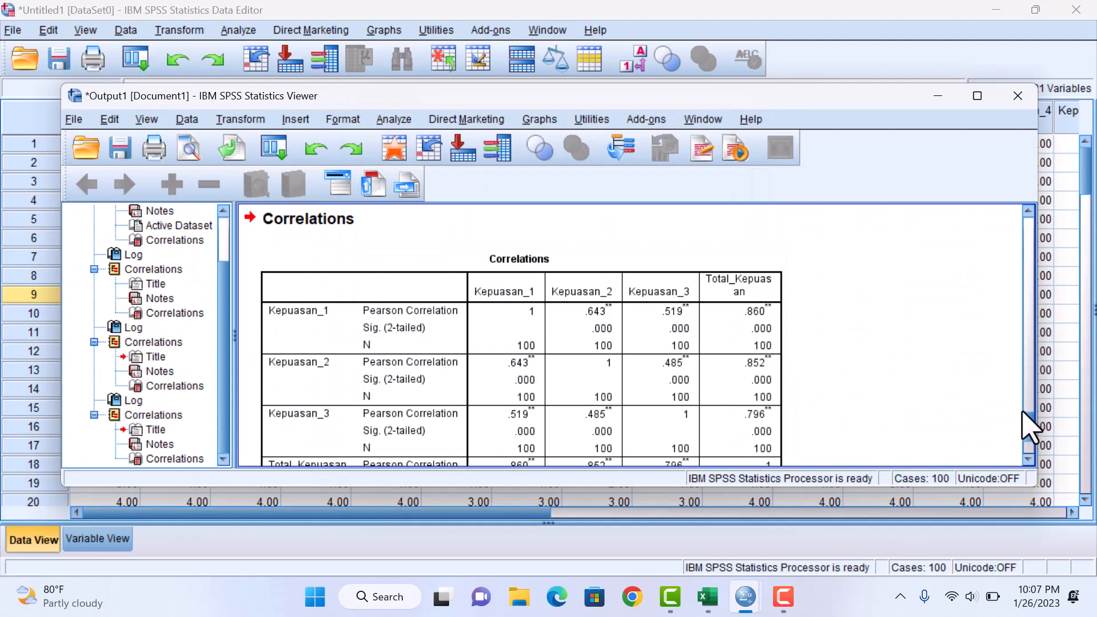
pyautogui.scroll(-2, 1027, 437)
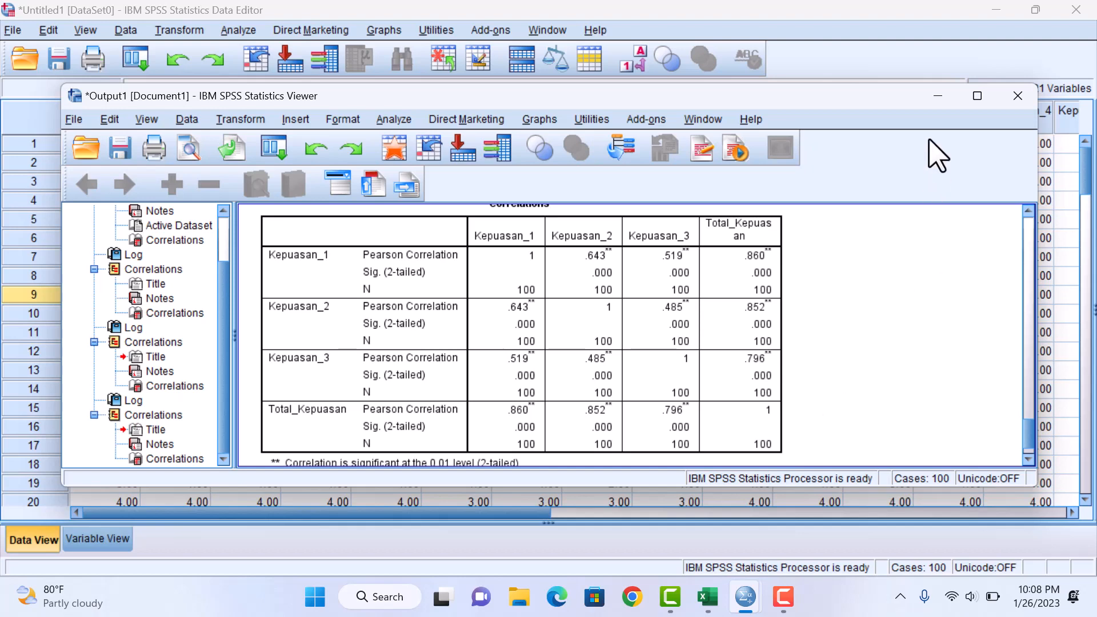
# - Switch to the Responden perbandingan workbook in Excel and copy cells B3:V102 of the Internet Banking sheet
pyautogui.click(936, 96)
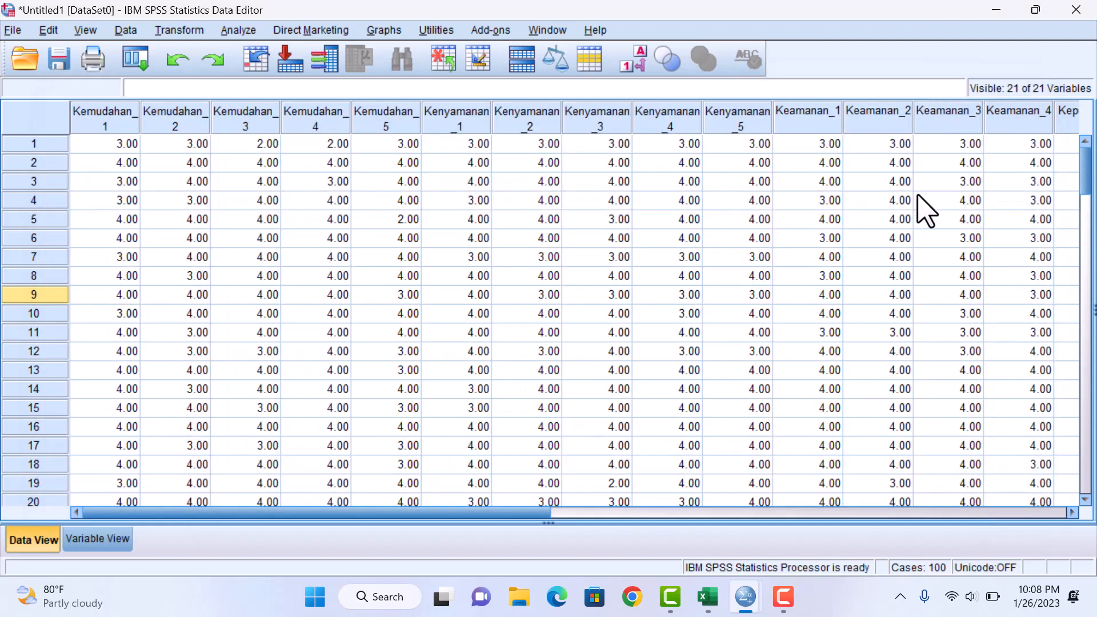
pyautogui.click(710, 598)
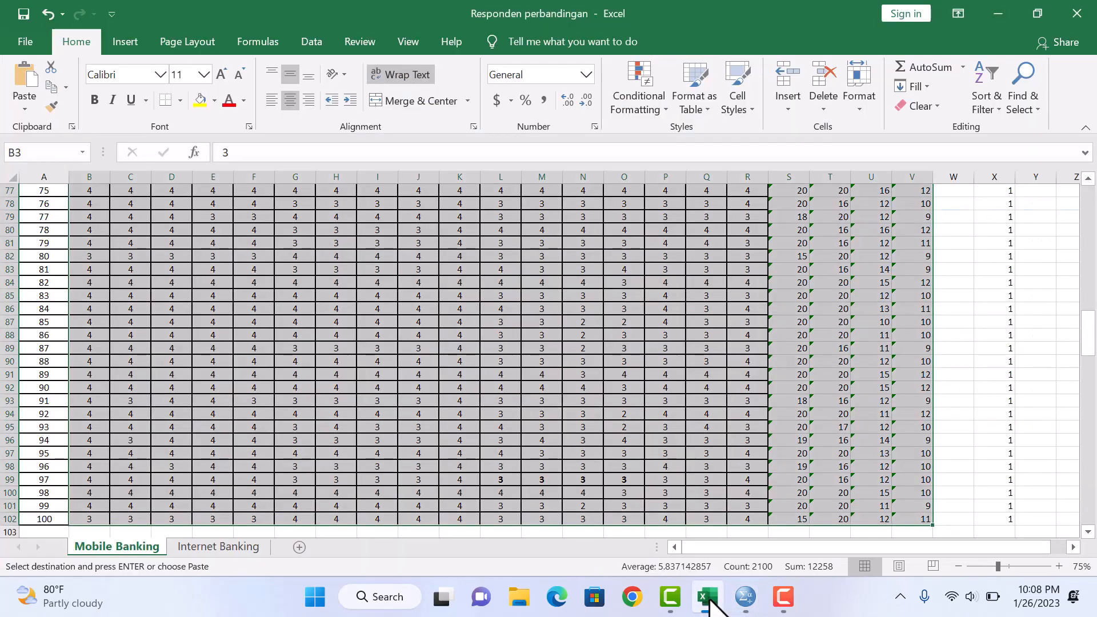
pyautogui.click(225, 549)
pyautogui.click(121, 219)
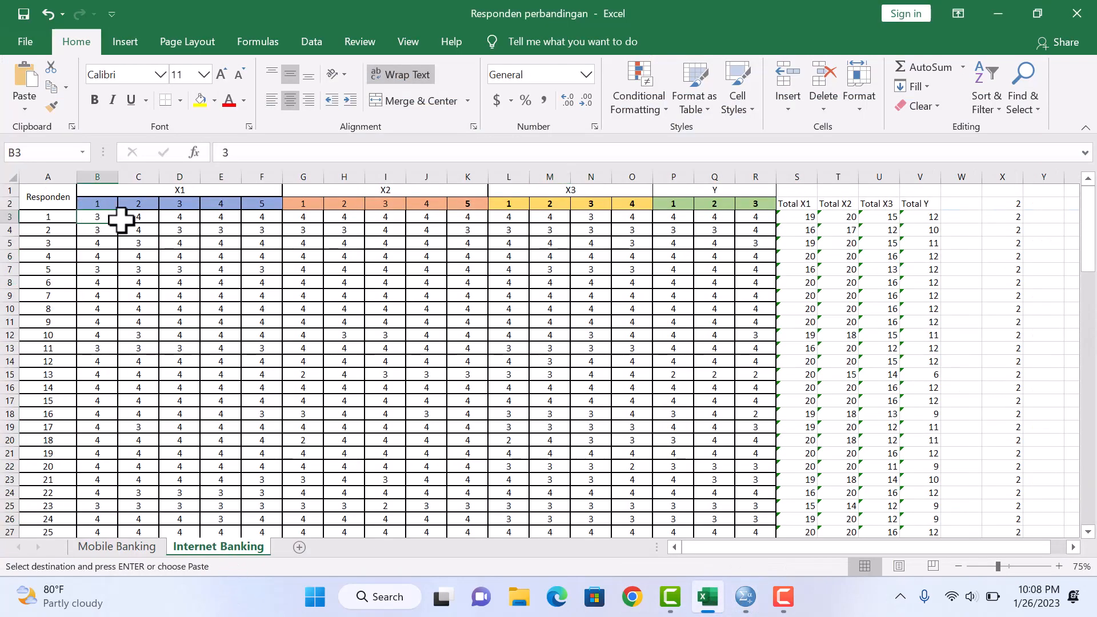
pyautogui.moveTo(120, 219); pyautogui.dragTo(921, 512)
pyautogui.hotkey('ctrl', 'v')
pyautogui.hotkey('ctrl', 'c')
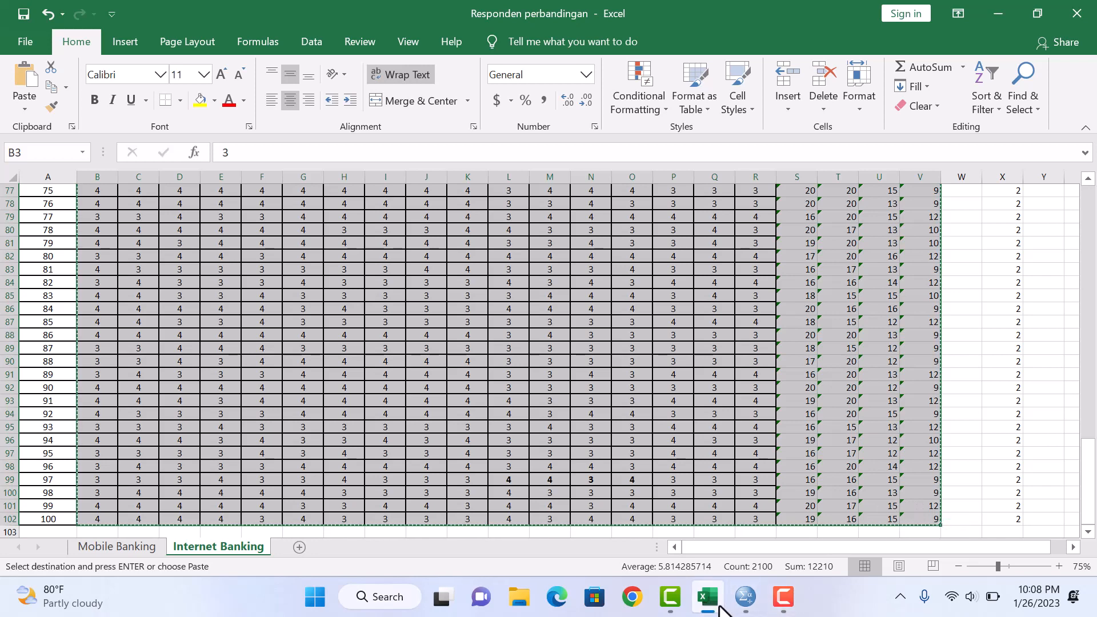
# - Switch back to the SPSS data, delete all existing cases and paste the copied Internet Banking responses from the first cell
pyautogui.moveTo(746, 596)
pyautogui.click(662, 543)
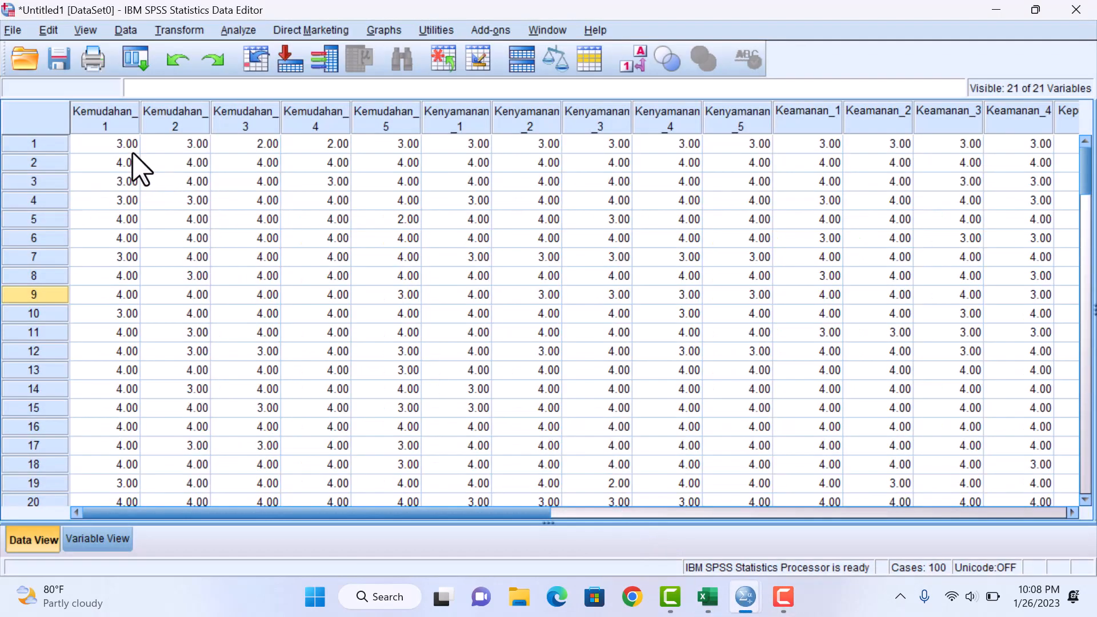
pyautogui.click(101, 151)
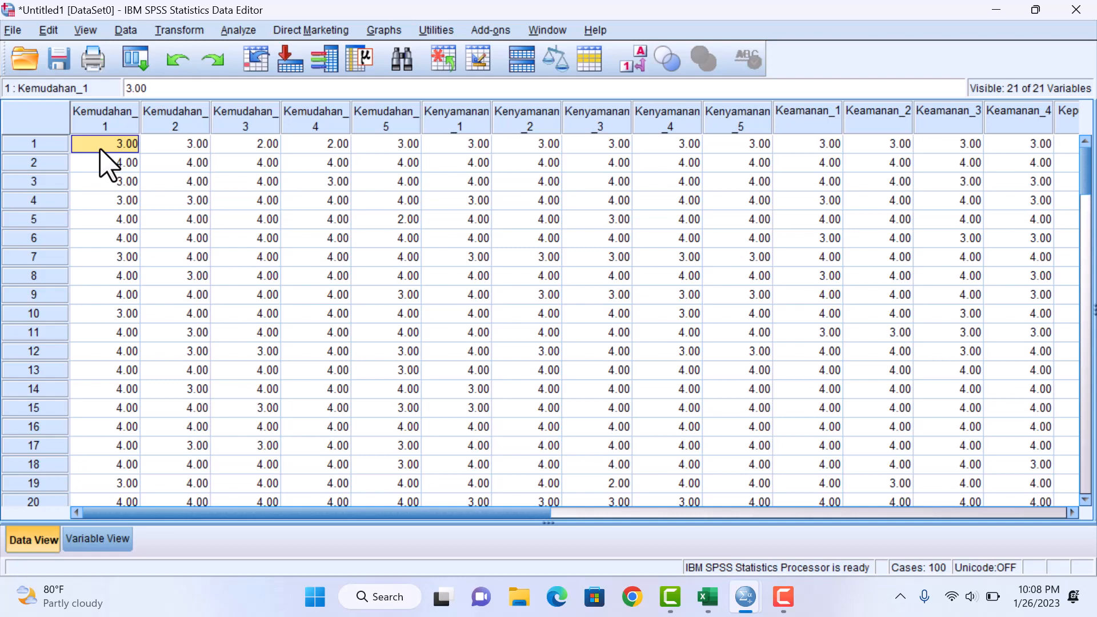
pyautogui.hotkey('ctrl', 'a')
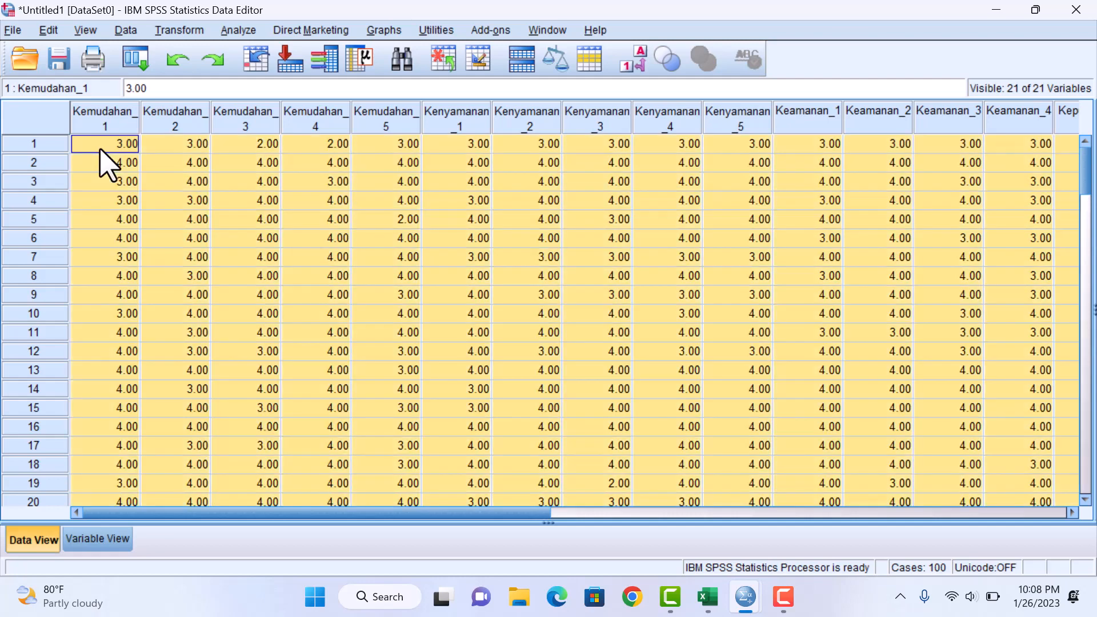
pyautogui.press('Delete')
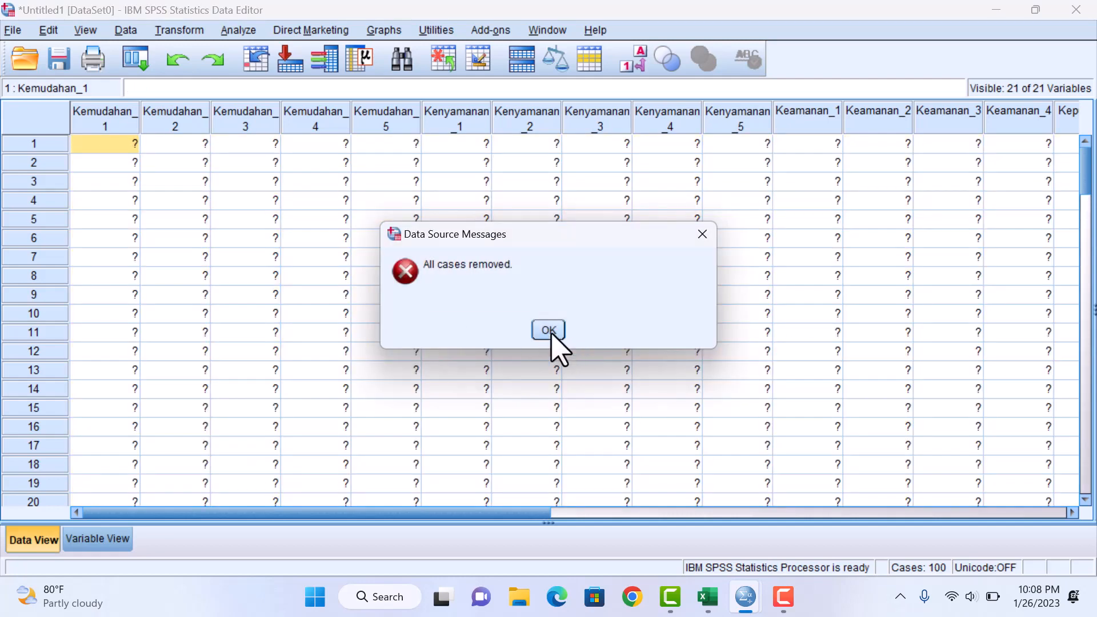
pyautogui.click(550, 331)
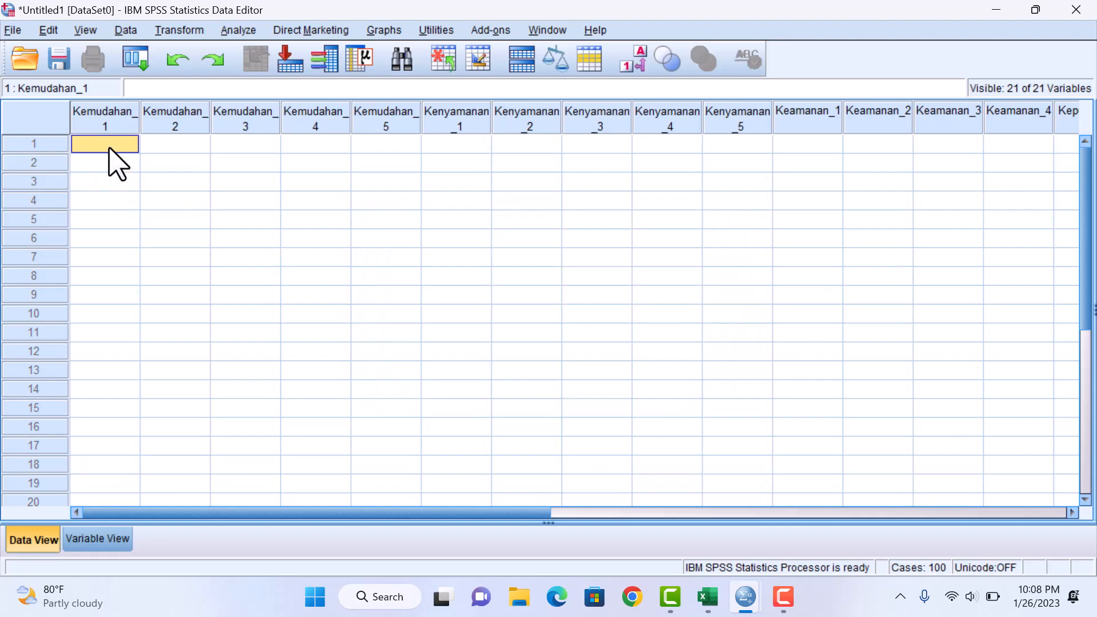
pyautogui.hotkey('ctrl', 'v')
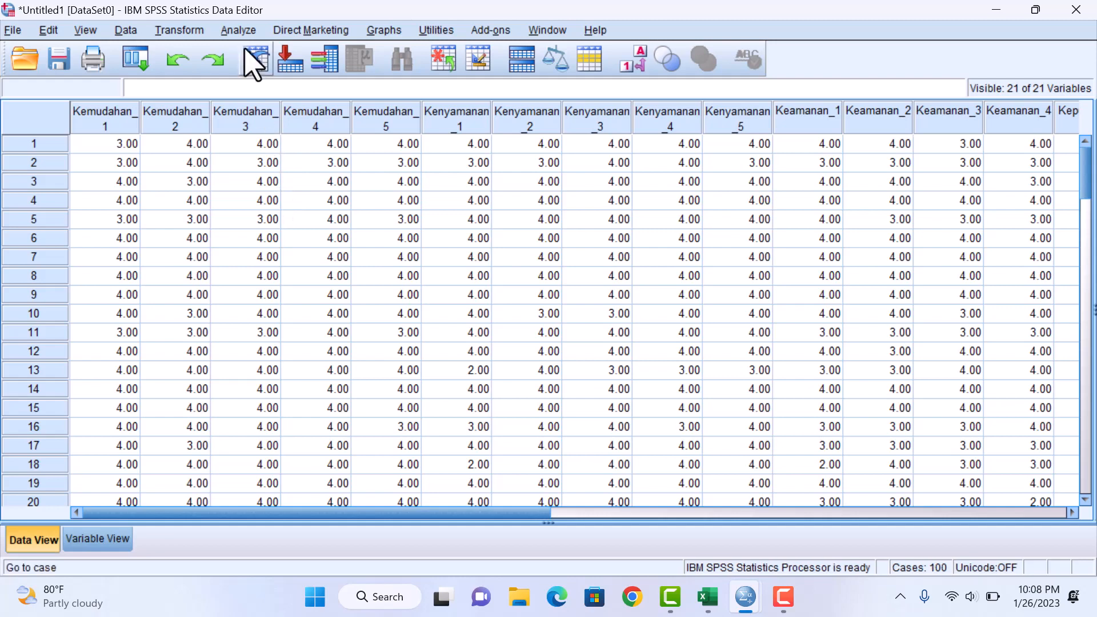
# - Open the bivariate correlation setup for the new data and remove all Kepuasan variables from the analysis list
pyautogui.click(238, 30)
pyautogui.moveTo(283, 191)
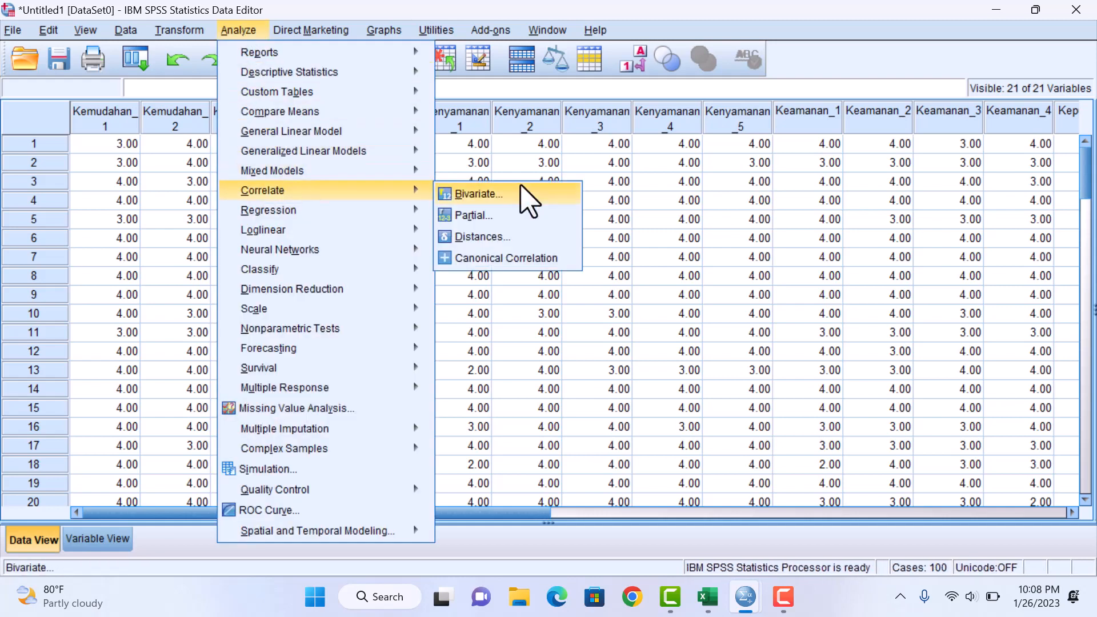
pyautogui.click(517, 196)
pyautogui.click(566, 192)
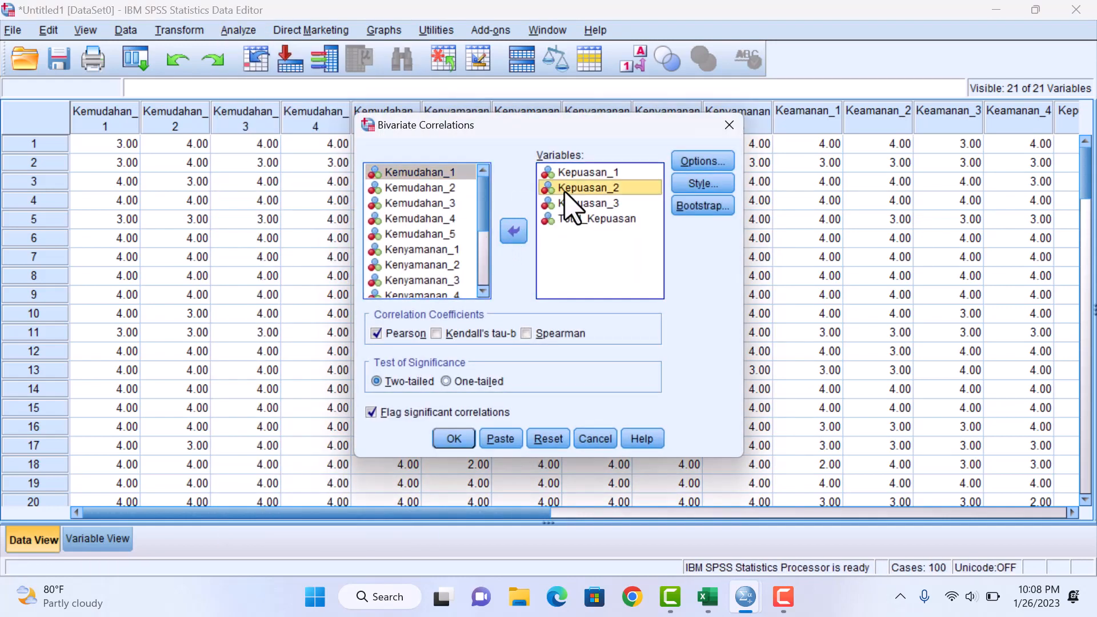
pyautogui.hotkey('ctrl', 'a')
pyautogui.click(514, 231)
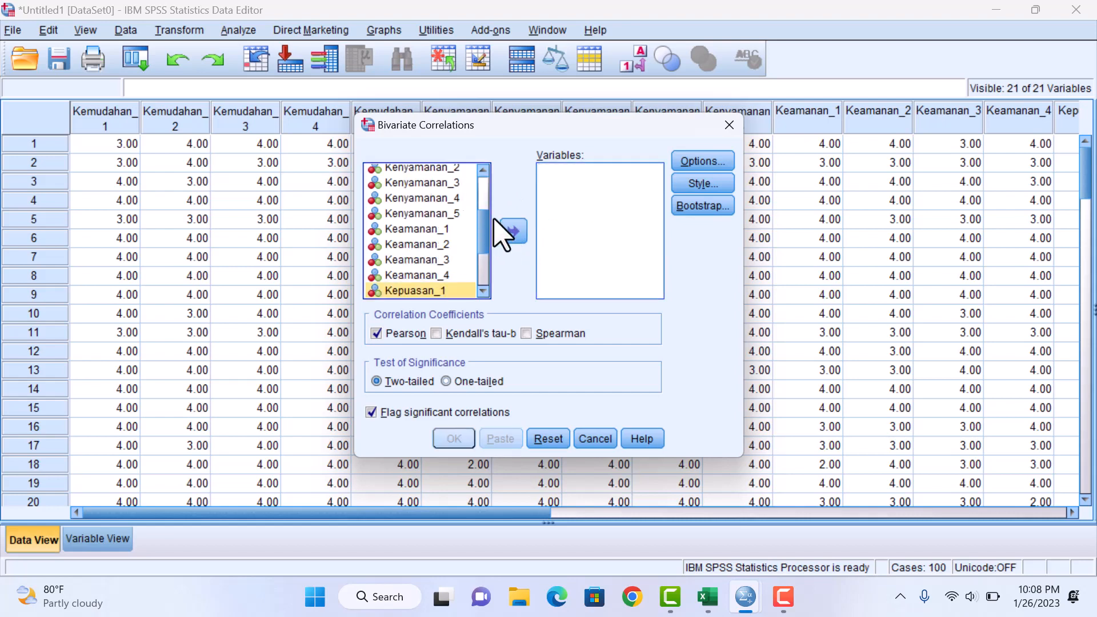
# - Run the bivariate correlation for Kemudahan_1 to Kemudahan_5 with Total_Kemudahan on the Internet Banking data and look through its table
pyautogui.moveTo(484, 226); pyautogui.dragTo(486, 266)
pyautogui.hotkey('ctrl', 'a')
pyautogui.click(442, 190)
pyautogui.keyDown('shift'); pyautogui.click(433, 202); pyautogui.keyUp('shift')
pyautogui.click(426, 169)
pyautogui.click(513, 231)
pyautogui.click(457, 260)
pyautogui.click(513, 235)
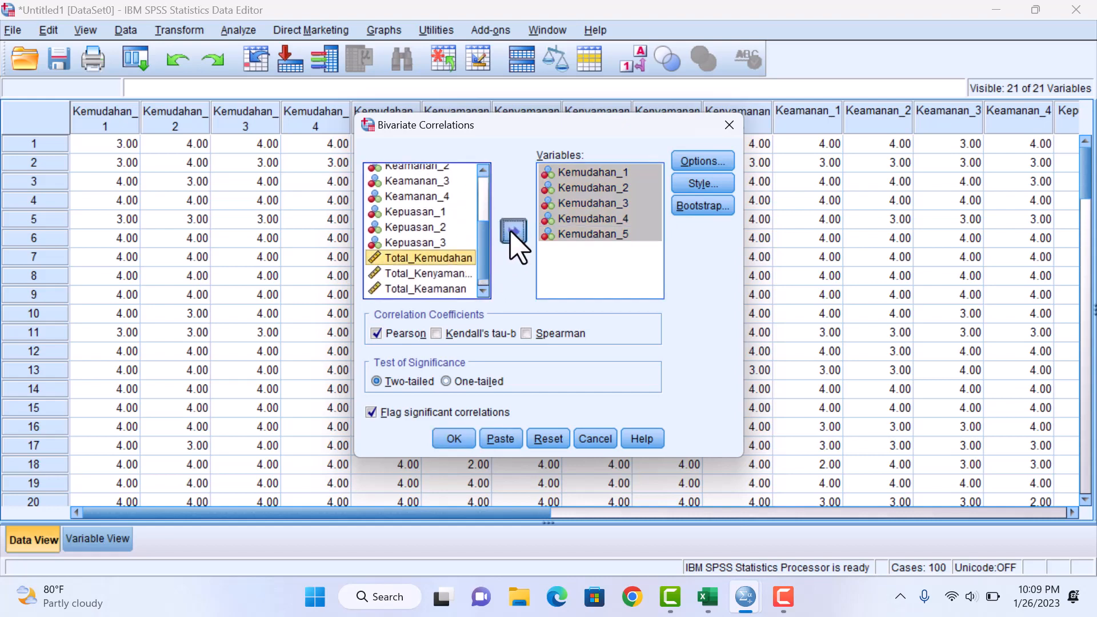
pyautogui.click(452, 437)
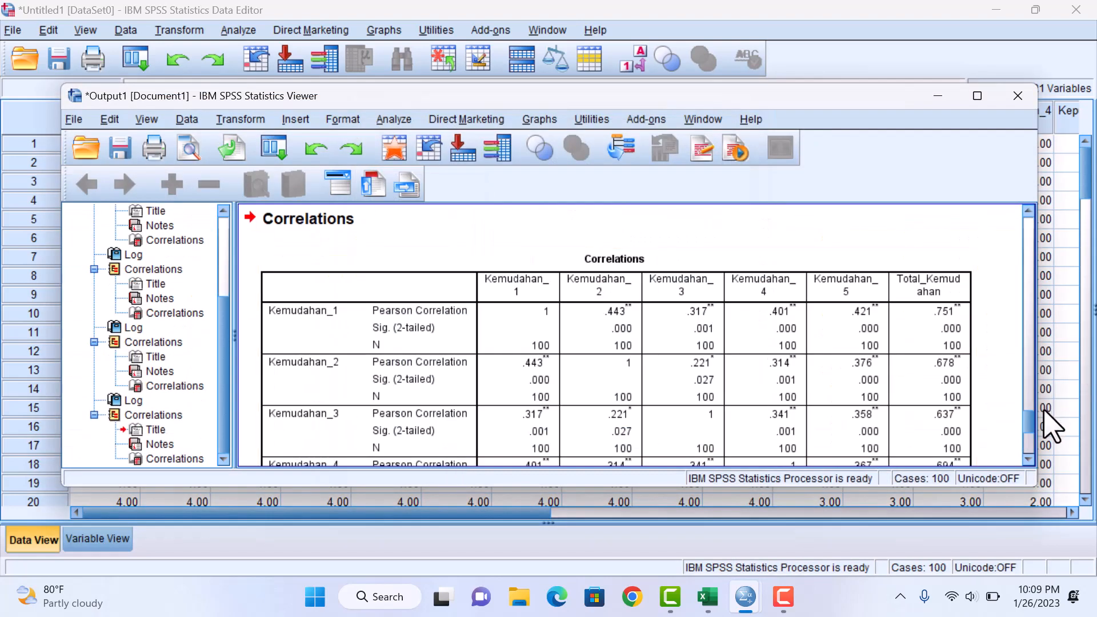
pyautogui.scroll(-3, 1034, 437)
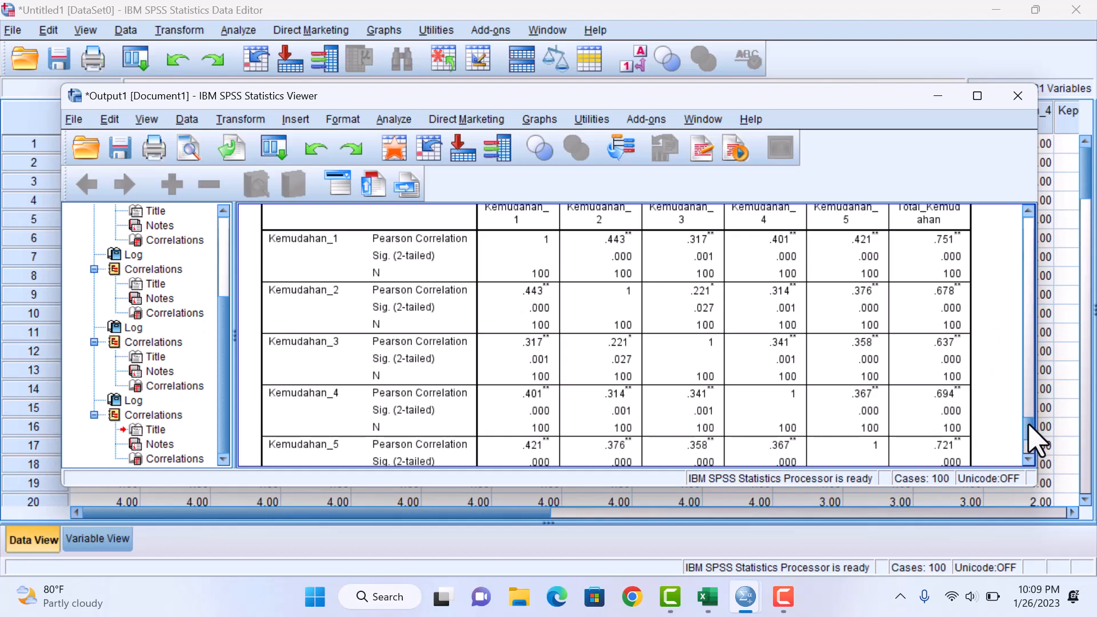
pyautogui.scroll(-3, 1035, 446)
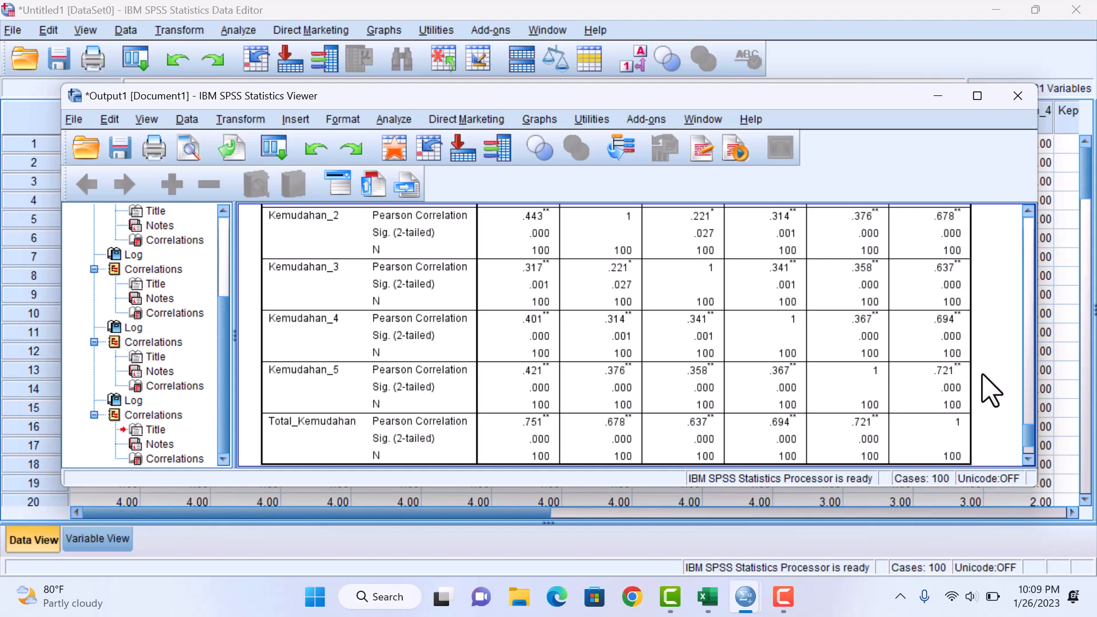
pyautogui.click(5, 224)
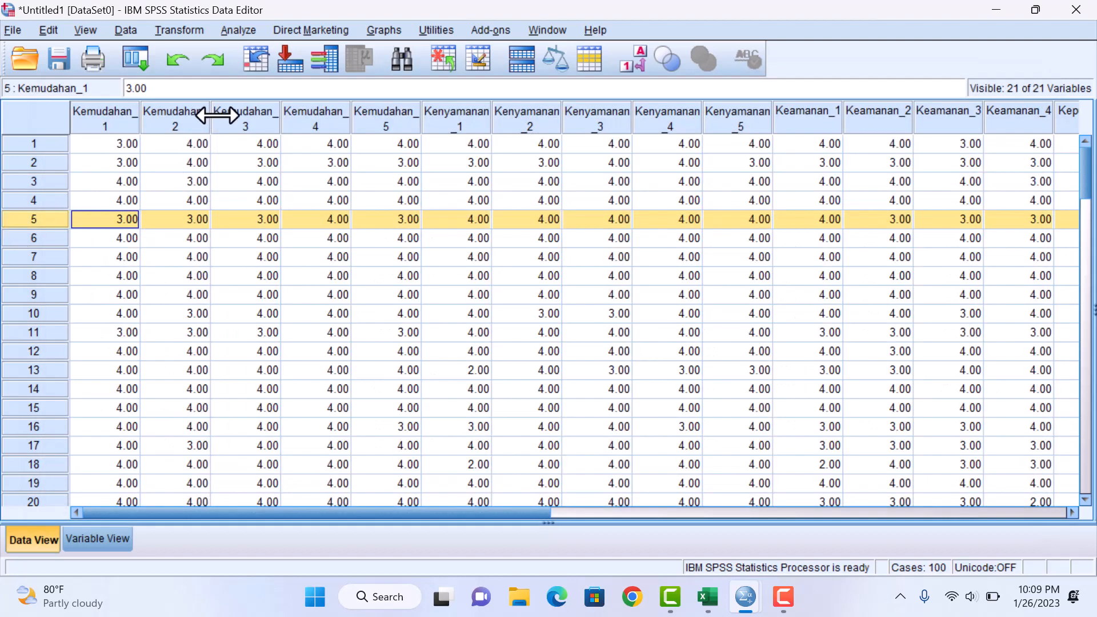
# - Reopen the bivariate correlation setup and remove all Kemudahan variables, including Total_Kemudahan, from the analysis list
pyautogui.click(244, 32)
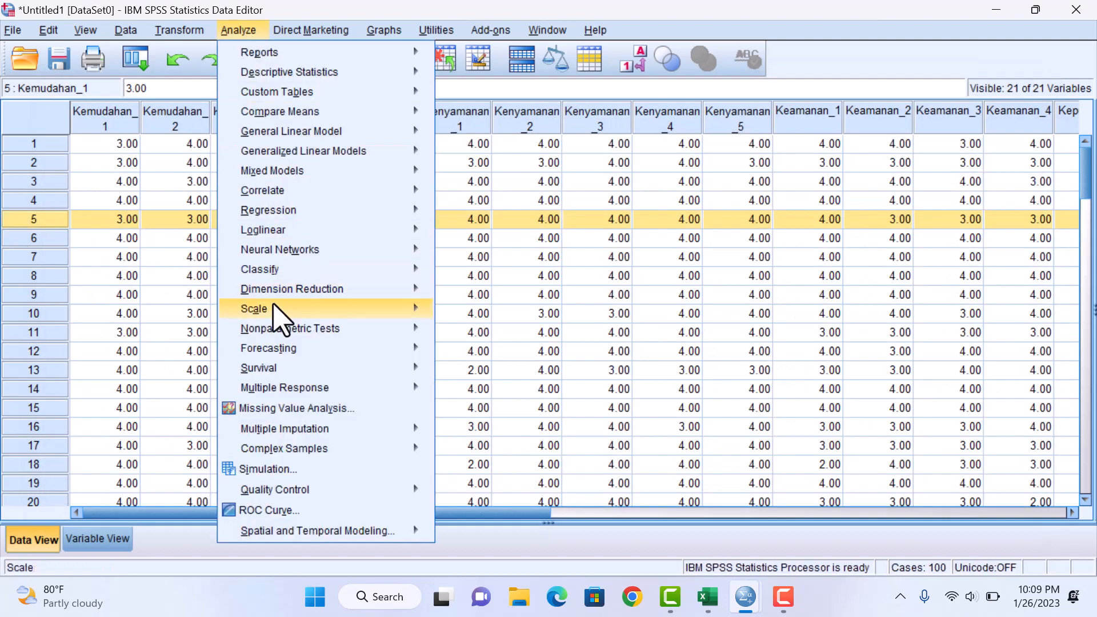
pyautogui.moveTo(330, 190)
pyautogui.click(499, 196)
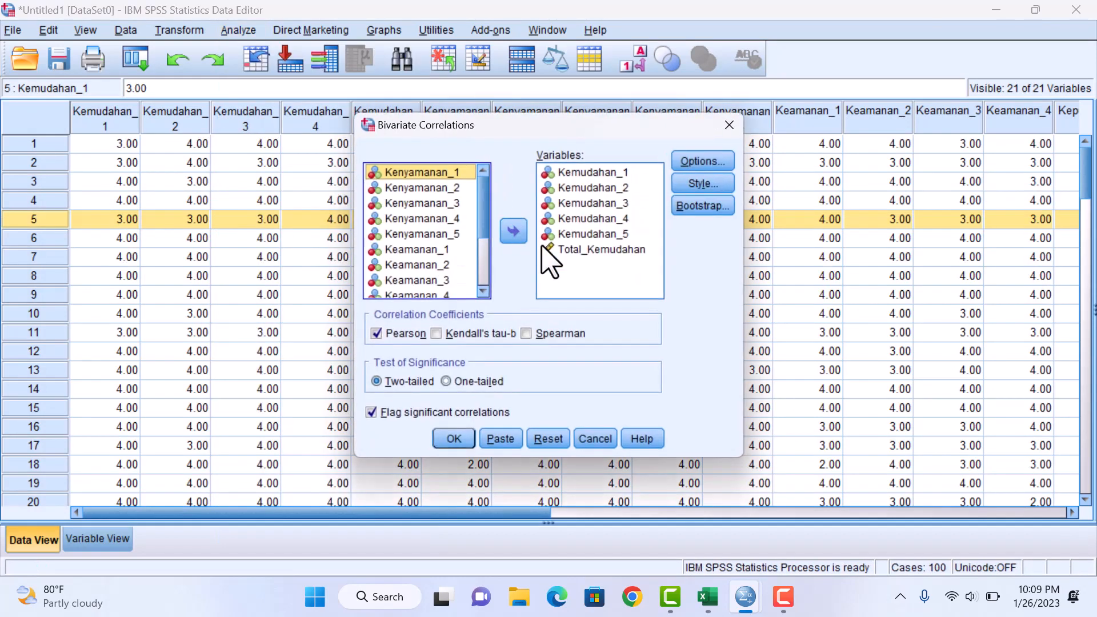
pyautogui.click(561, 206)
pyautogui.hotkey('ctrl', 'a')
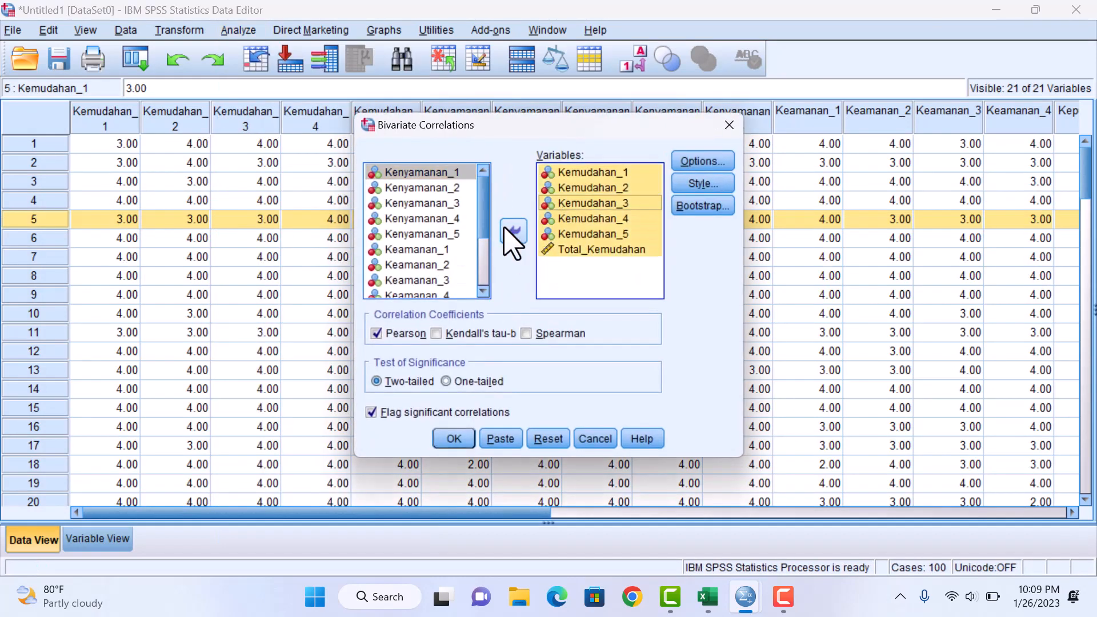
pyautogui.click(514, 232)
# - Run the bivariate correlation for Kenyamanan_1 to Kenyamanan_5 with Total_Kenyamanan and look through its correlation table
pyautogui.click(436, 198)
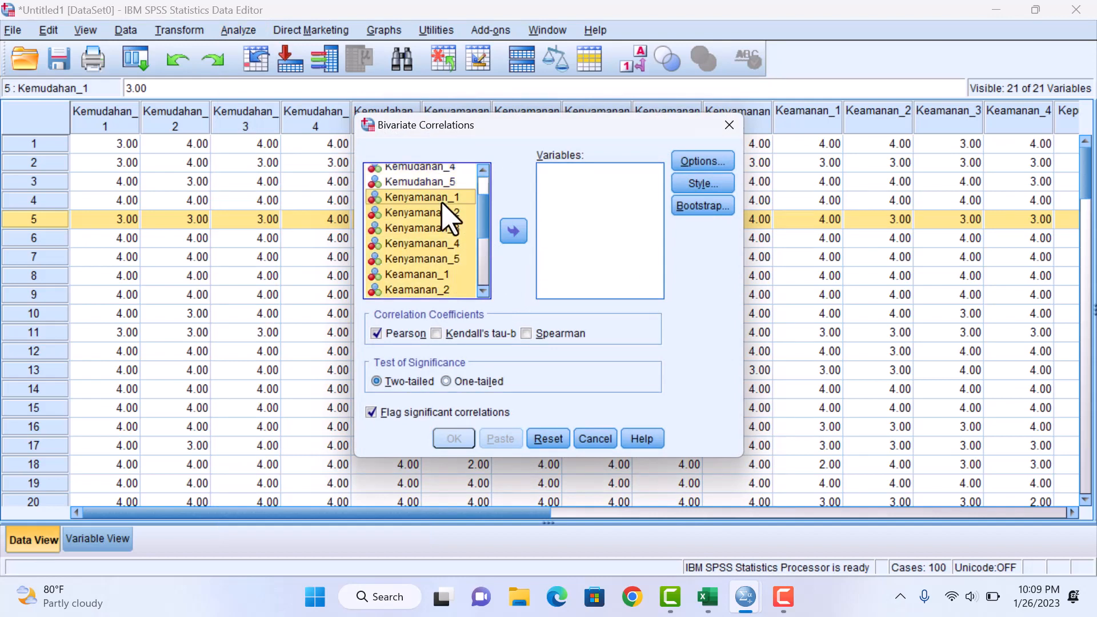
pyautogui.moveTo(442, 213); pyautogui.dragTo(474, 269)
pyautogui.click(514, 231)
pyautogui.click(465, 260)
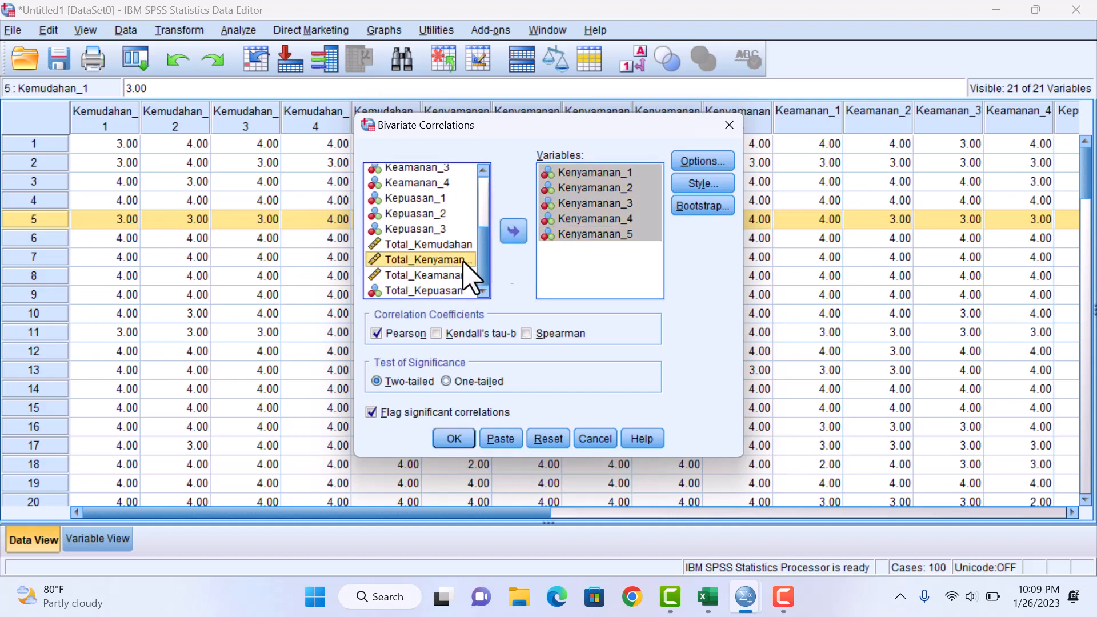
pyautogui.click(513, 232)
pyautogui.click(455, 438)
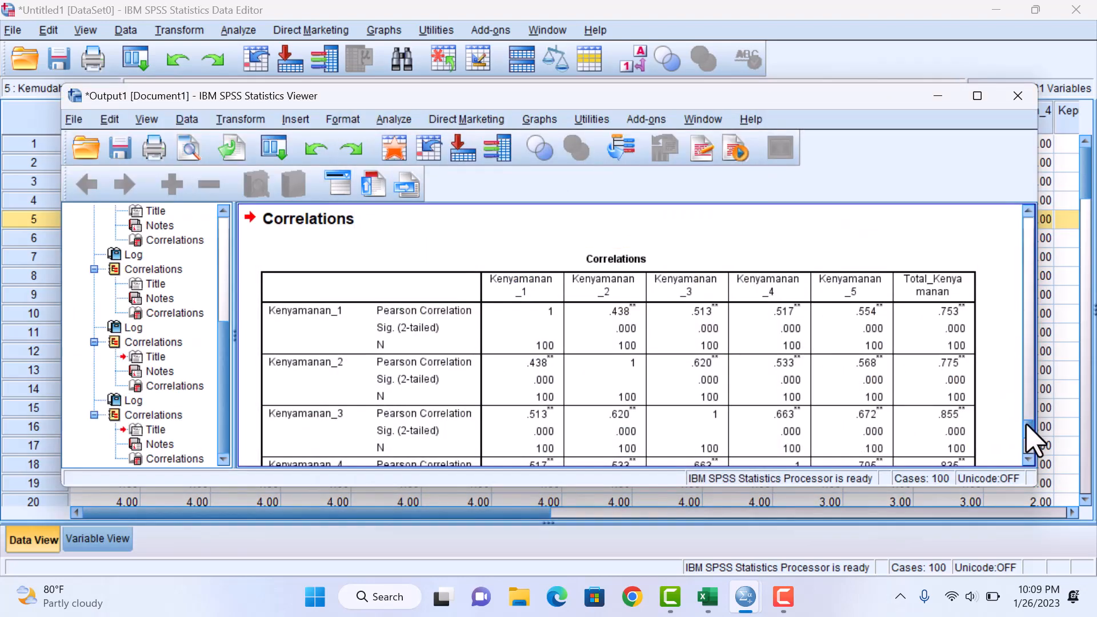
pyautogui.scroll(-1, 1036, 441)
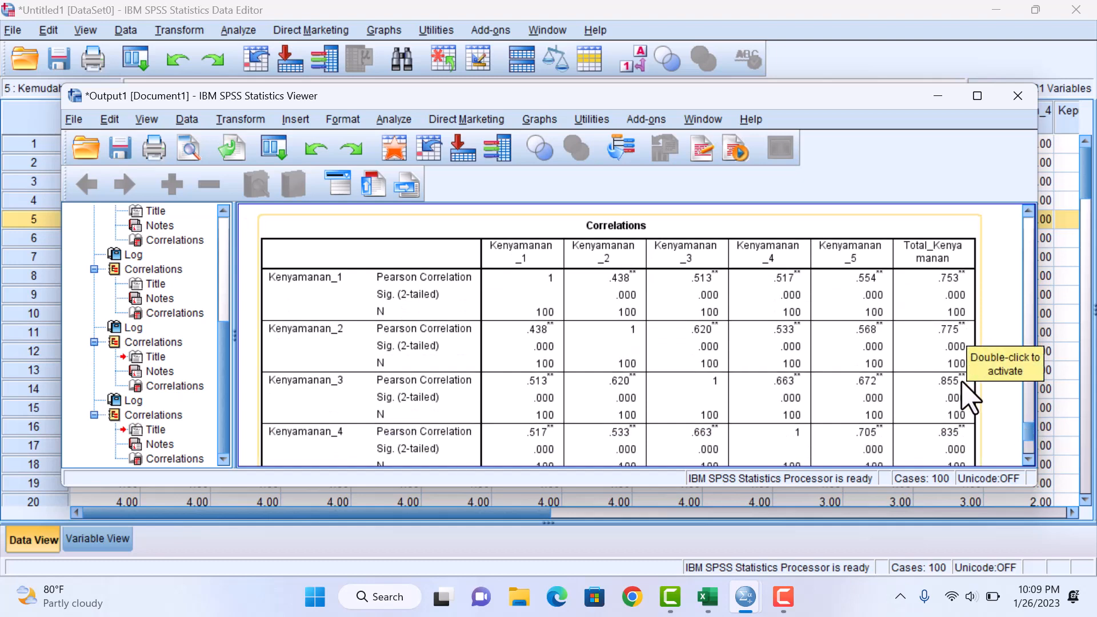
pyautogui.scroll(-2, 1026, 438)
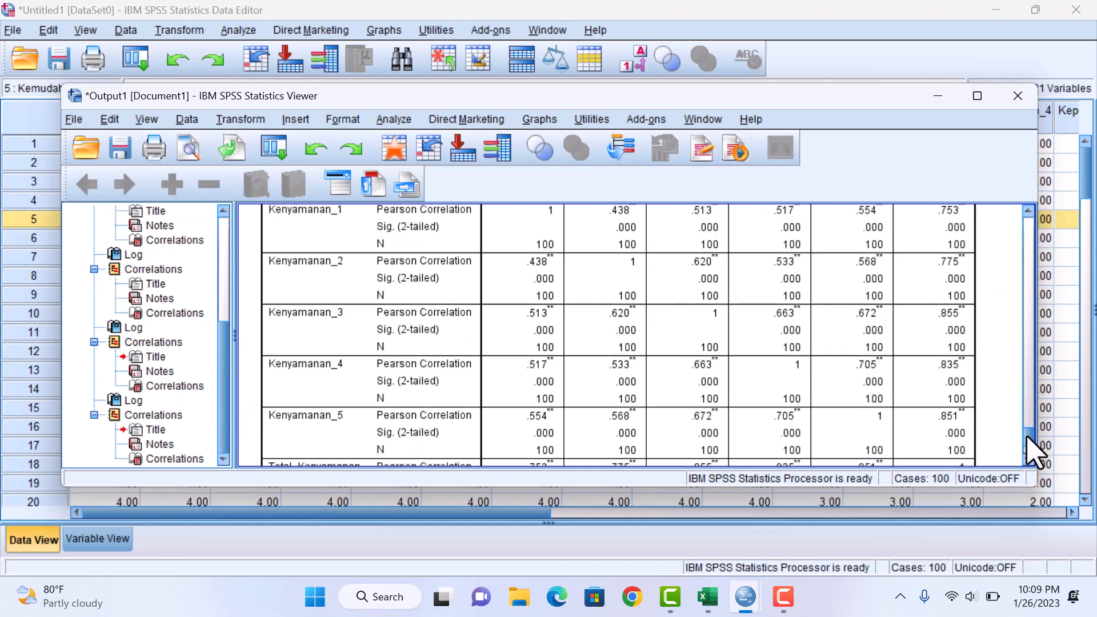
pyautogui.scroll(-1, 1036, 451)
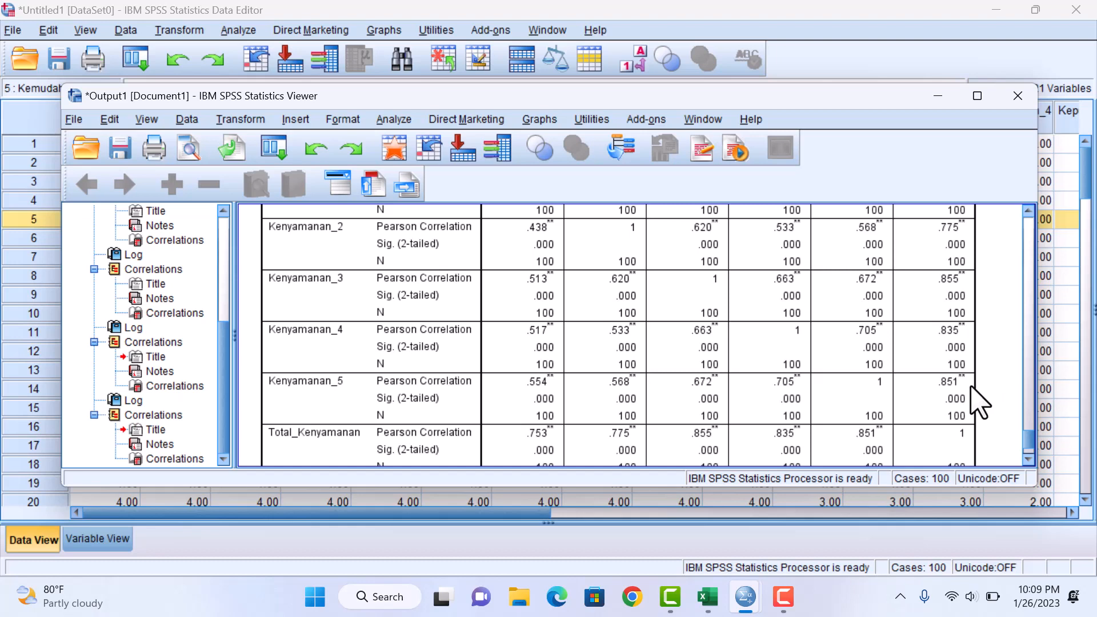
# - Return to the data, reopen the bivariate correlation setup and remove all Kenyamanan variables from the analysis list
pyautogui.click(18, 275)
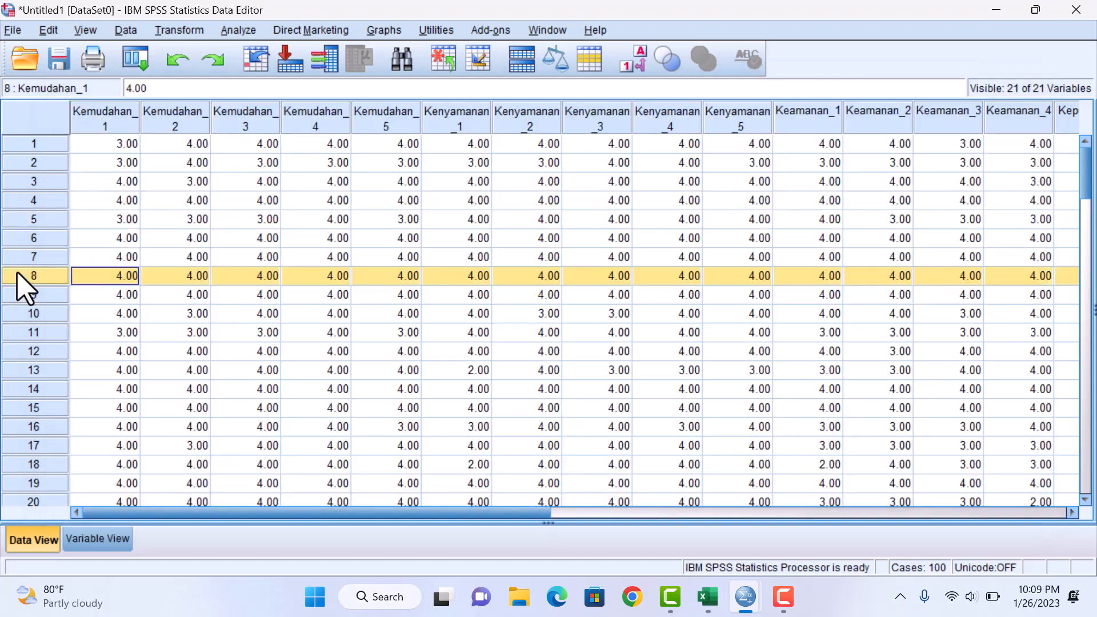
pyautogui.click(238, 30)
pyautogui.moveTo(282, 193)
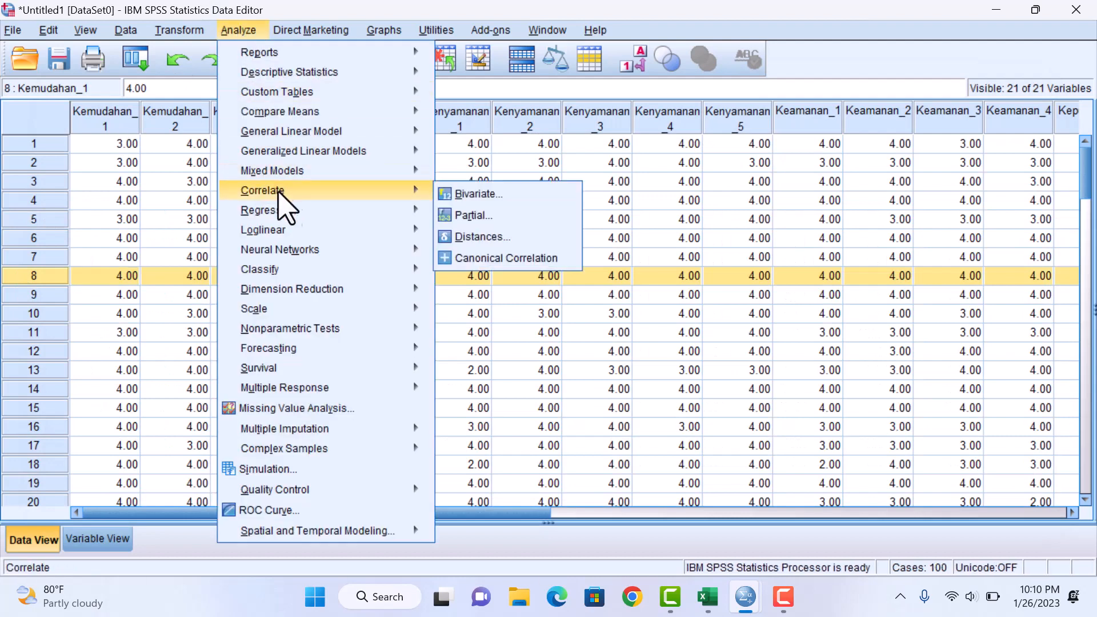
pyautogui.click(485, 194)
pyautogui.click(552, 220)
pyautogui.hotkey('ctrl', 'a')
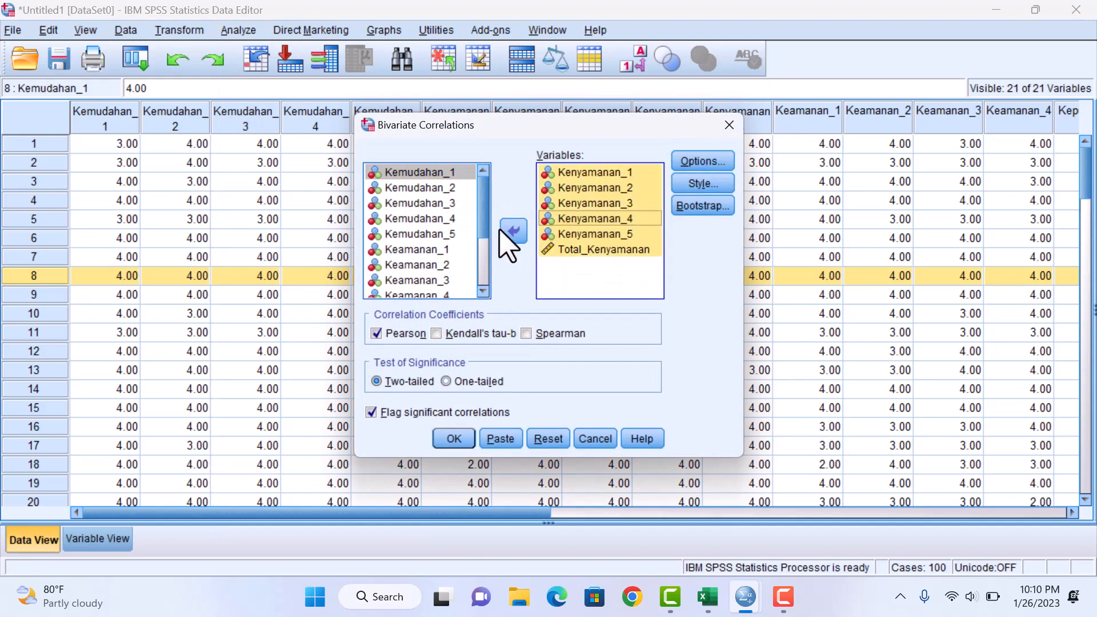
pyautogui.click(503, 232)
# - Run the bivariate correlation for Keamanan_1 to Keamanan_4 with Total_Keamanan and look through its correlation table
pyautogui.scroll(-2, 469, 240)
pyautogui.click(462, 237)
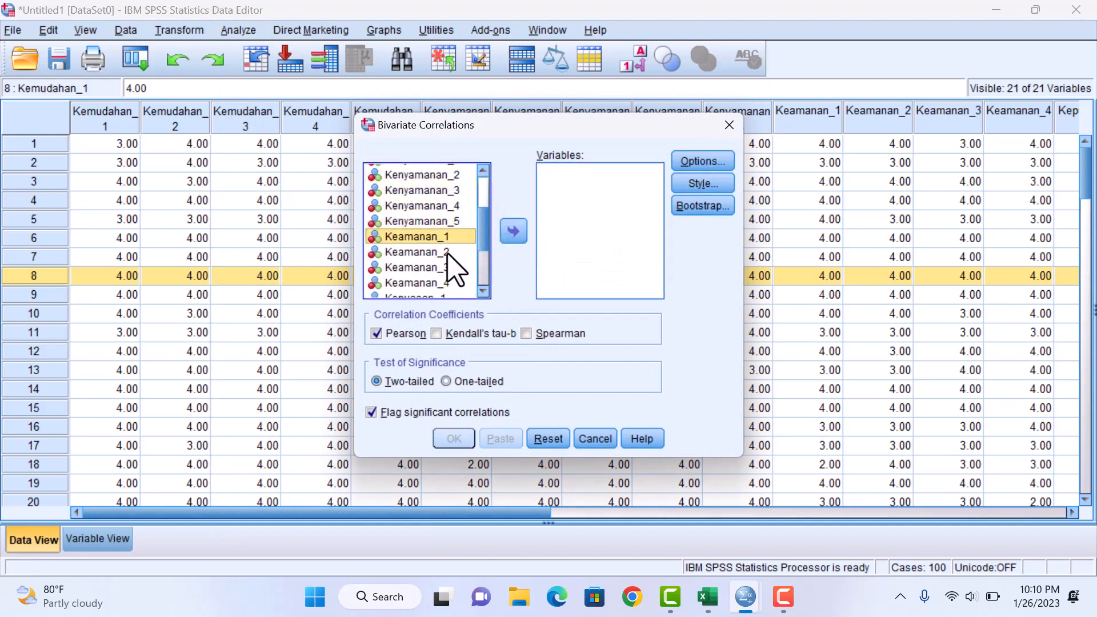
pyautogui.keyDown('ctrl'); pyautogui.click(447, 253); pyautogui.keyUp('ctrl')
pyautogui.keyDown('ctrl'); pyautogui.click(446, 267); pyautogui.keyUp('ctrl')
pyautogui.keyDown('ctrl'); pyautogui.click(446, 283); pyautogui.keyUp('ctrl')
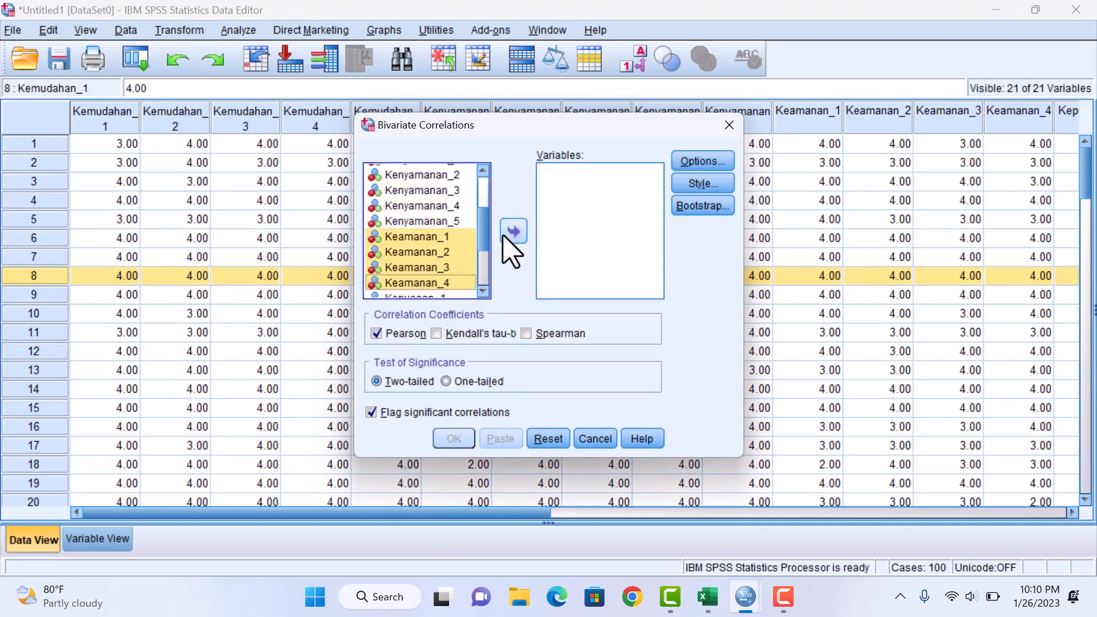
pyautogui.click(504, 236)
pyautogui.scroll(-2, 483, 234)
pyautogui.click(447, 276)
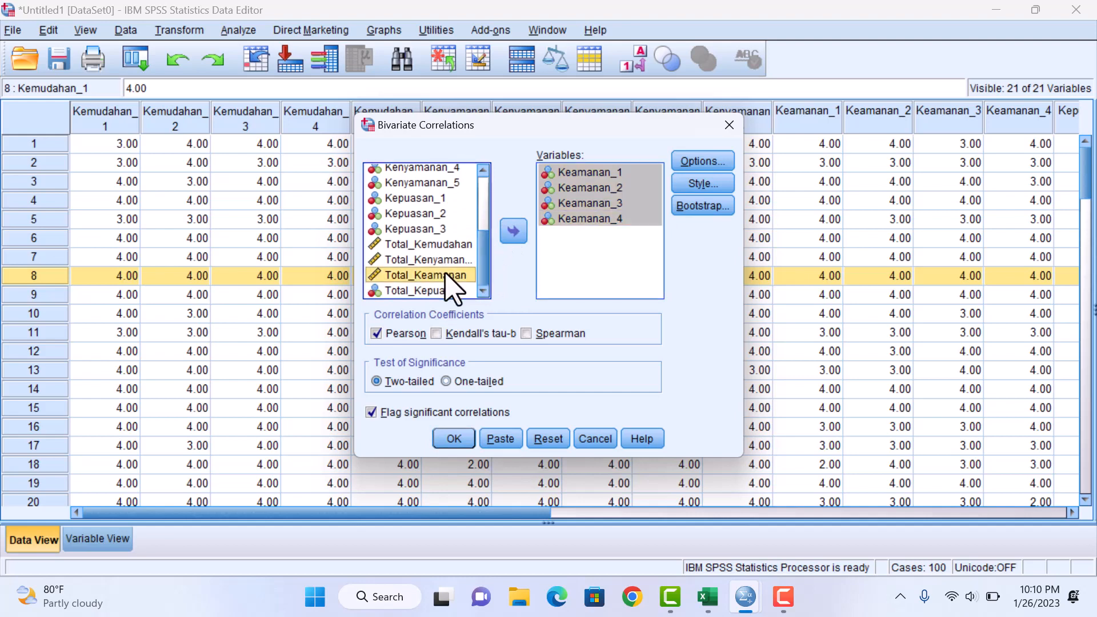
pyautogui.click(514, 231)
pyautogui.click(457, 439)
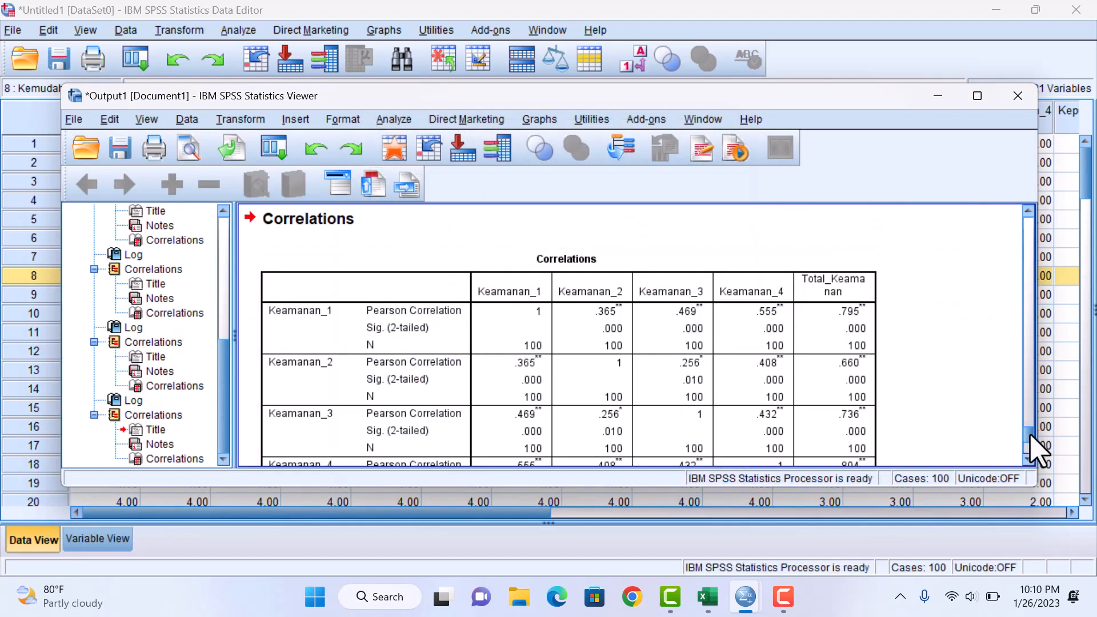
pyautogui.scroll(-3, 1032, 435)
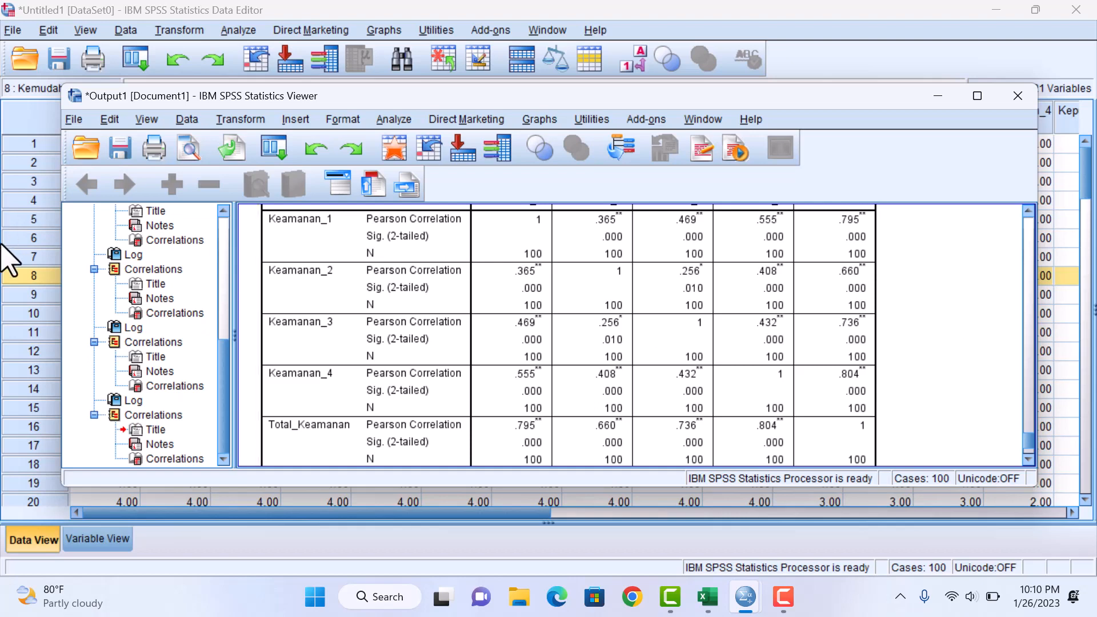
# - Return to the data, reopen the bivariate correlation setup and remove all Keamanan variables from the analysis list
pyautogui.click(13, 255)
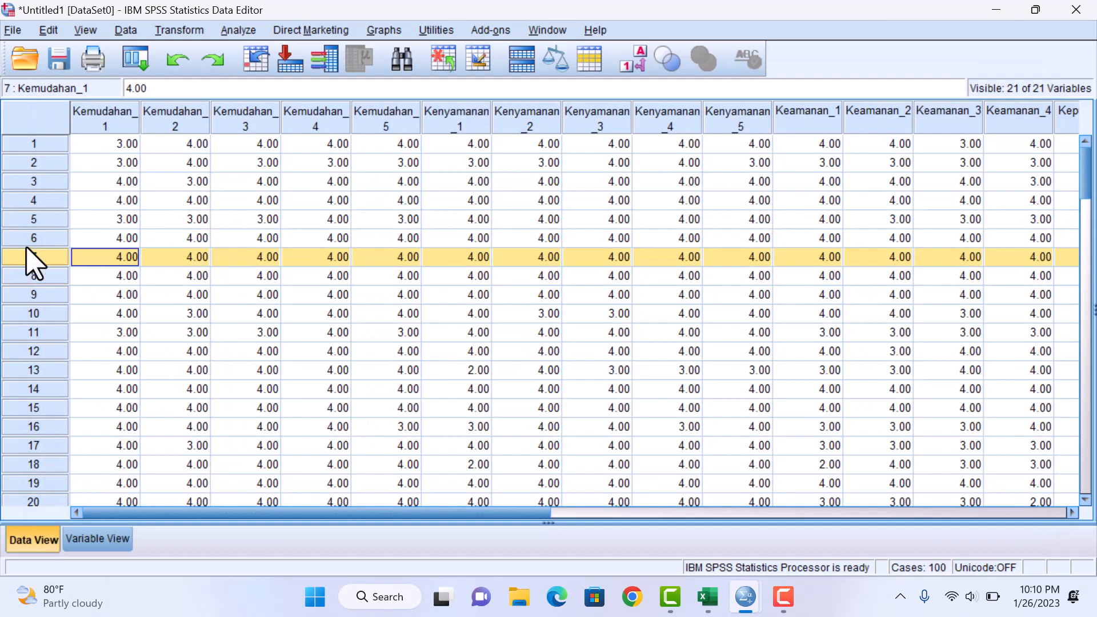
pyautogui.click(252, 32)
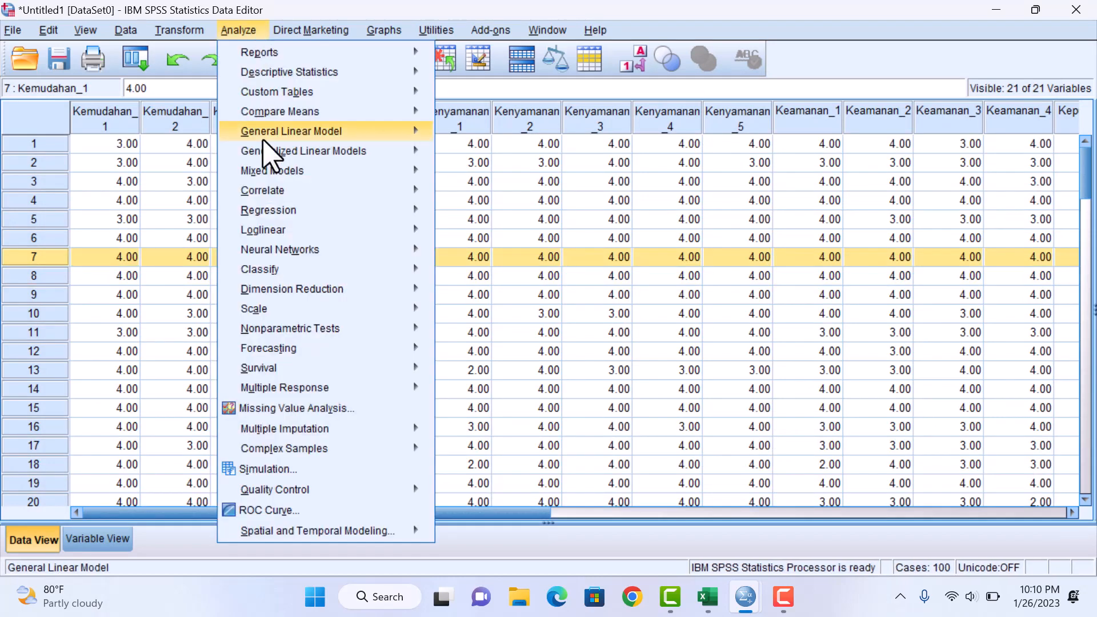
pyautogui.moveTo(265, 190)
pyautogui.click(485, 194)
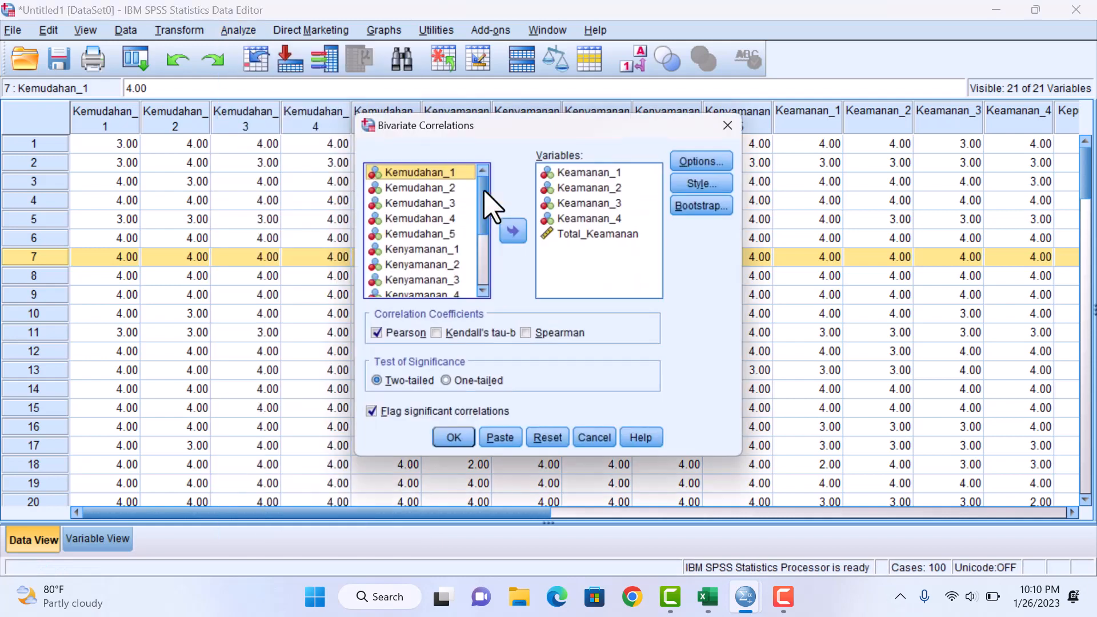
pyautogui.click(563, 219)
pyautogui.keyDown('shift'); pyautogui.click(566, 232); pyautogui.keyUp('shift')
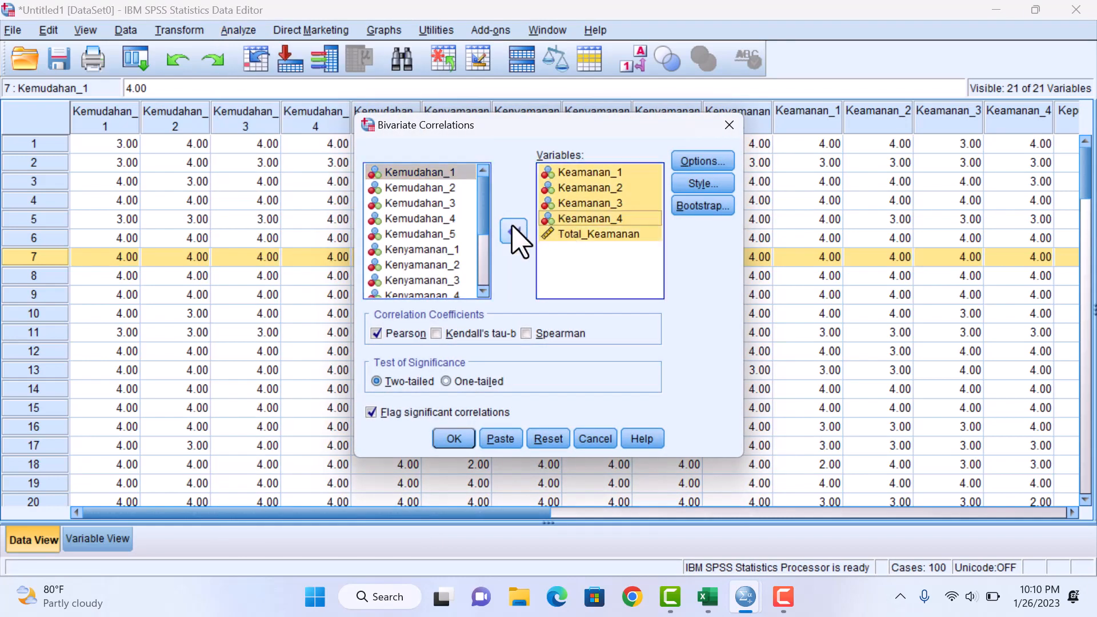
pyautogui.click(513, 231)
# - Run the bivariate correlation for Kepuasan_1 to Kepuasan_3 with Total_Kepuasan and look through its correlation table
pyautogui.moveTo(435, 239); pyautogui.dragTo(456, 269)
pyautogui.click(514, 231)
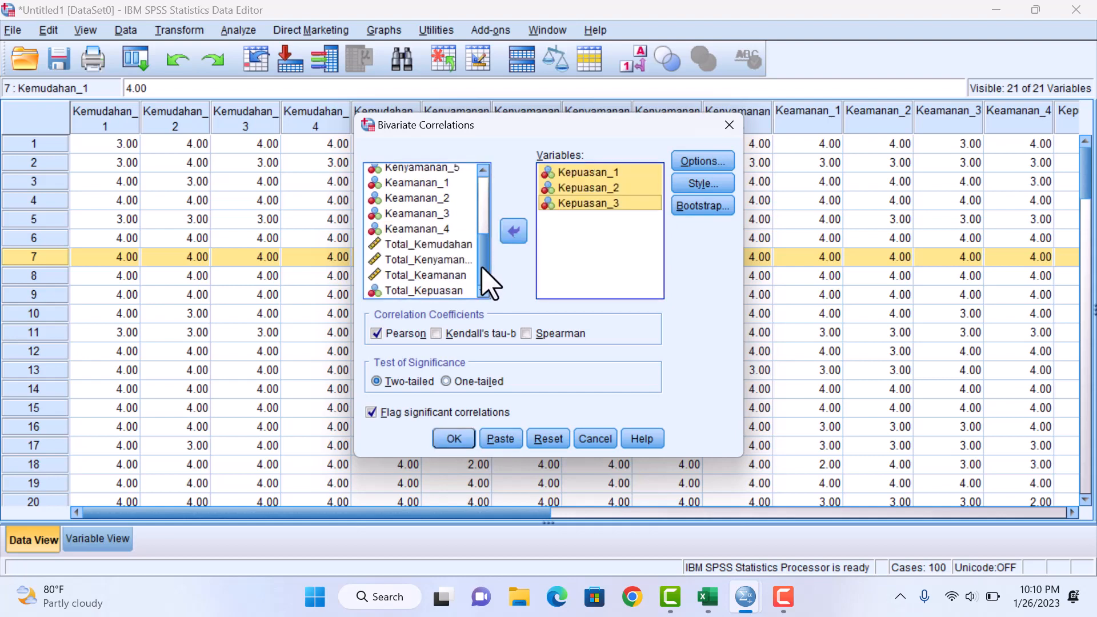
pyautogui.click(452, 291)
pyautogui.click(513, 231)
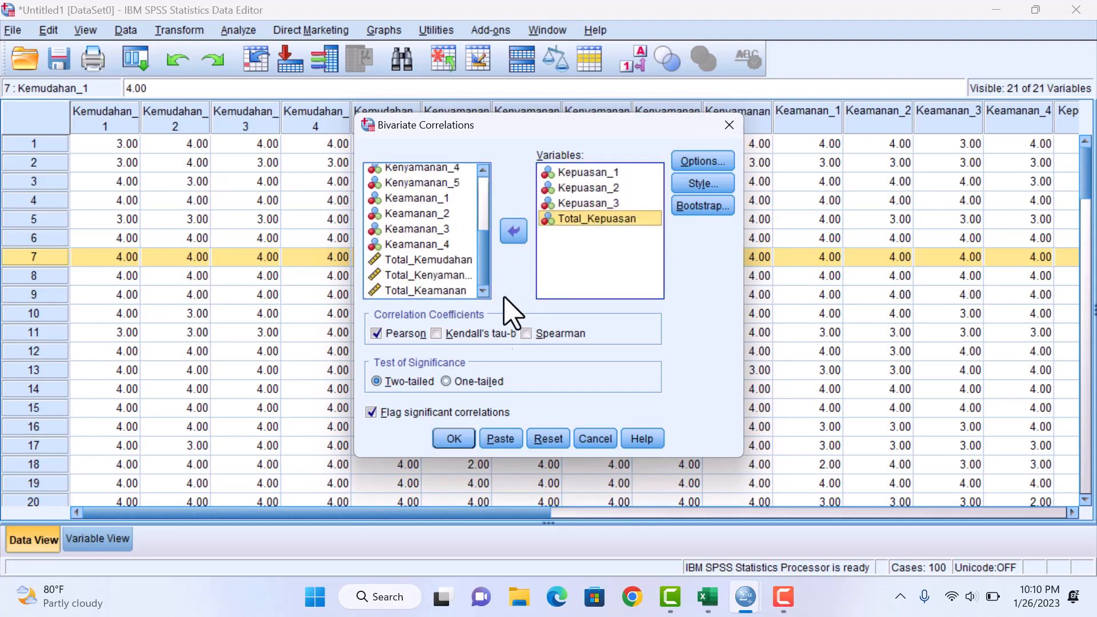
pyautogui.click(451, 440)
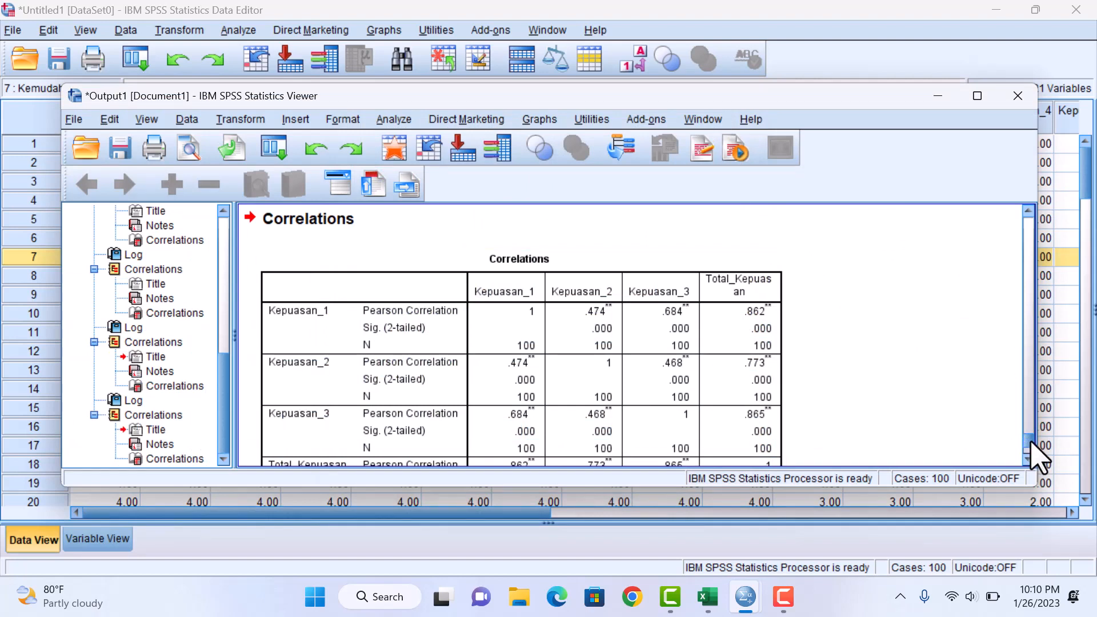
pyautogui.scroll(-1, 1034, 454)
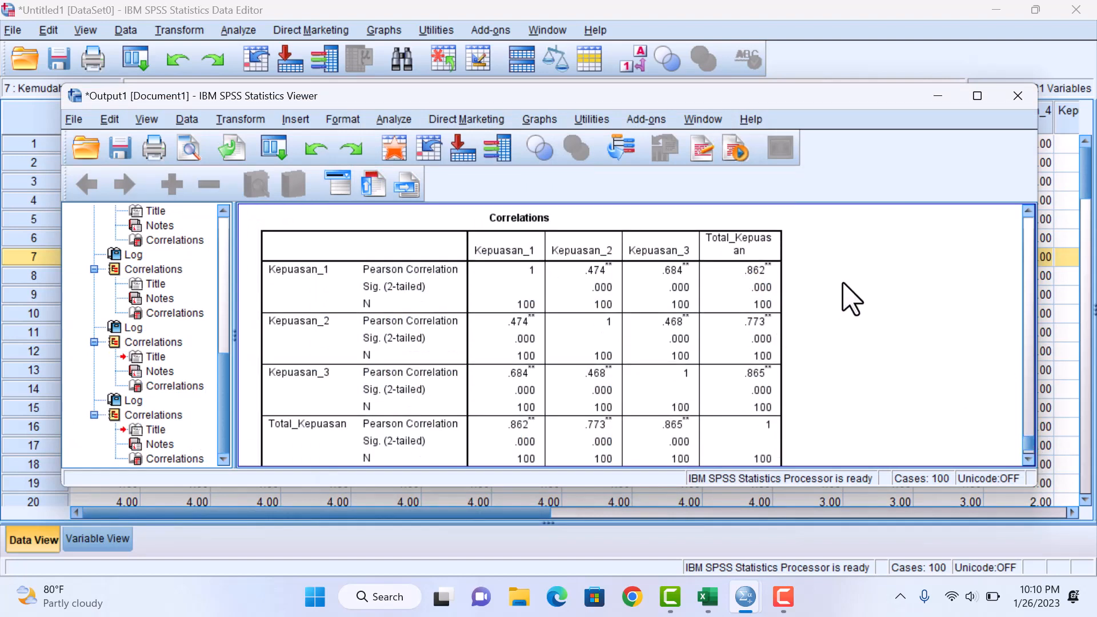